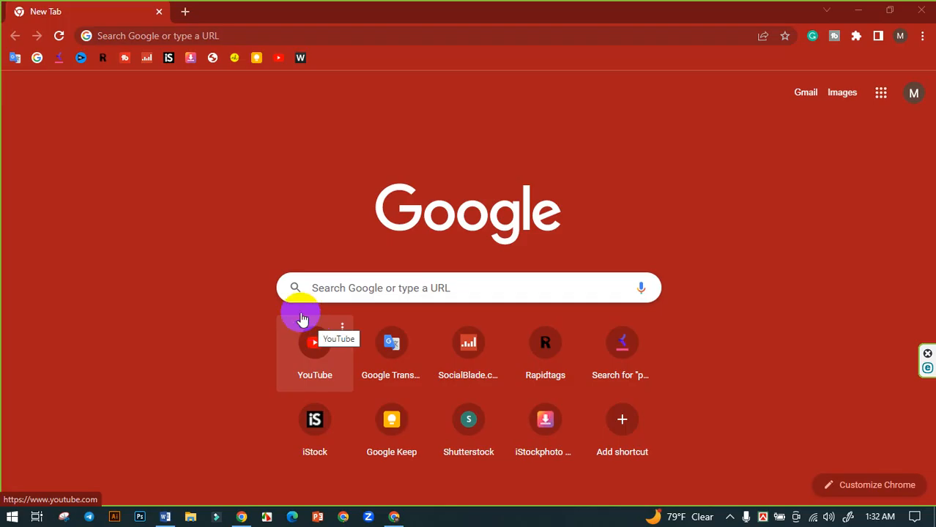
- Search the web for "canva" and open the Canva website from the results
{"action": "left_click", "coordinate": [164, 35]}
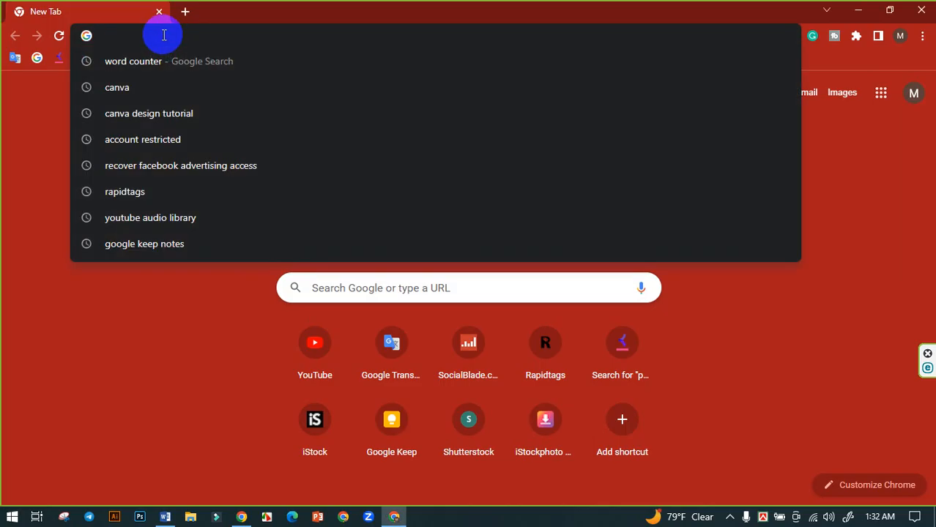
{"action": "type", "text": "canva"}
{"action": "key", "text": "Return"}
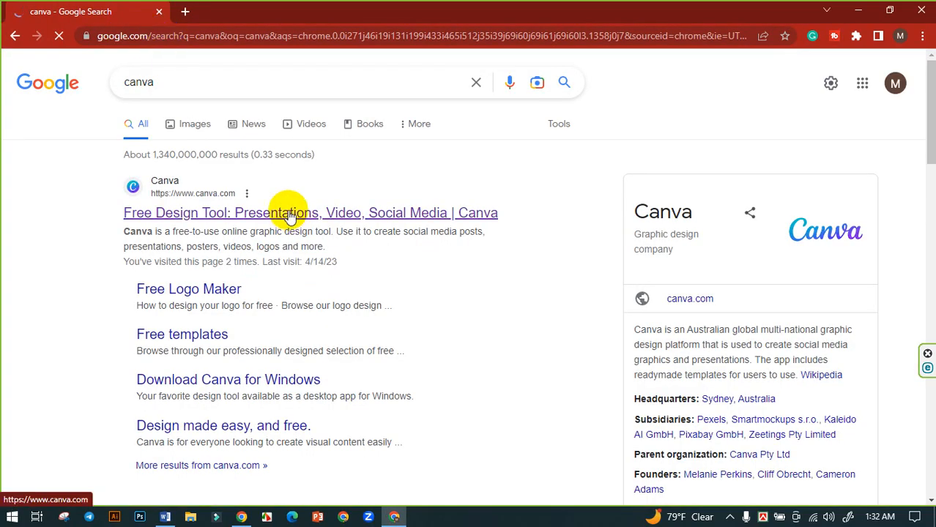
{"action": "left_click", "coordinate": [290, 213]}
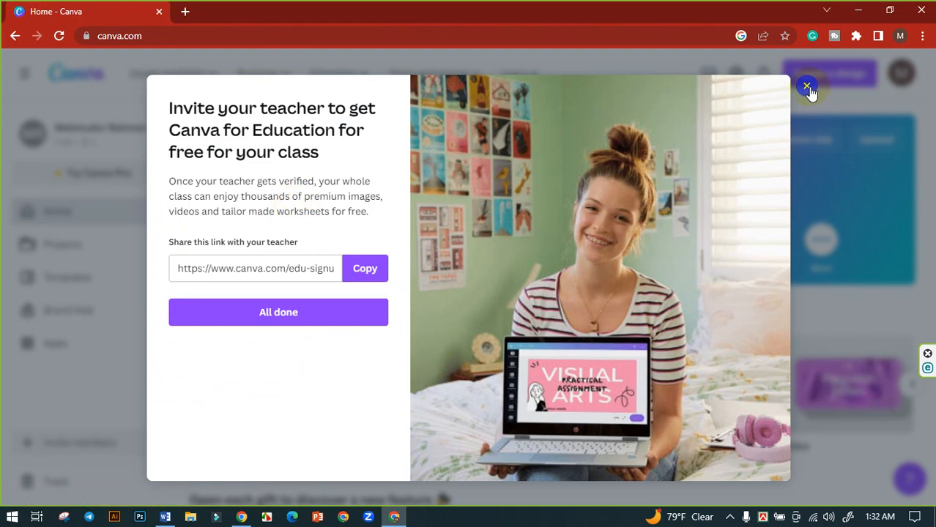
- Dismiss the Canva for Education teacher invitation to reach the home page
{"action": "left_click", "coordinate": [810, 89]}
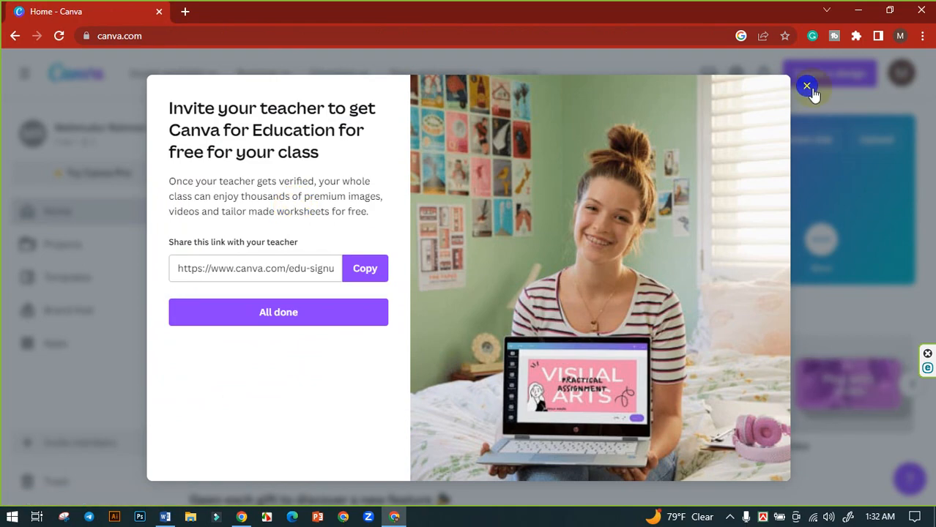
{"action": "left_click", "coordinate": [809, 86]}
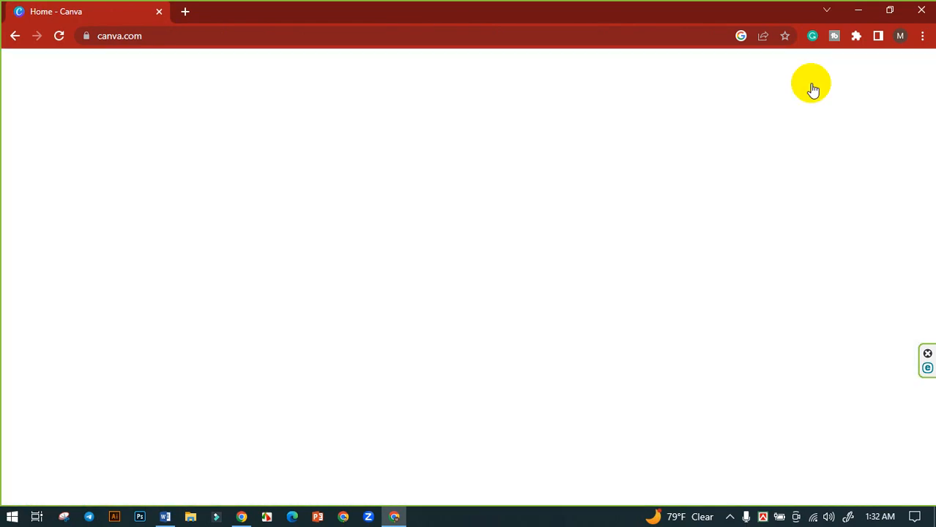
{"action": "left_click", "coordinate": [809, 87]}
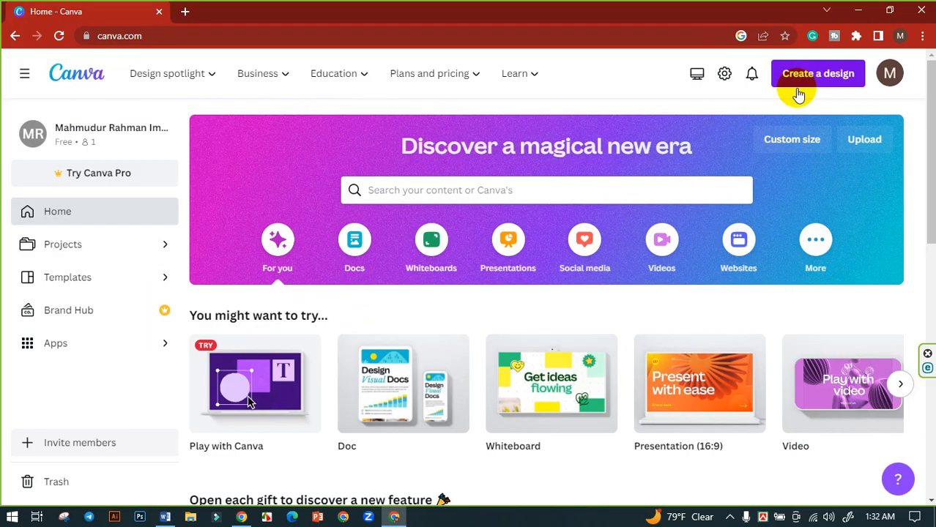
- Search the Canva templates for "Fashion Post"
{"action": "left_click", "coordinate": [505, 216]}
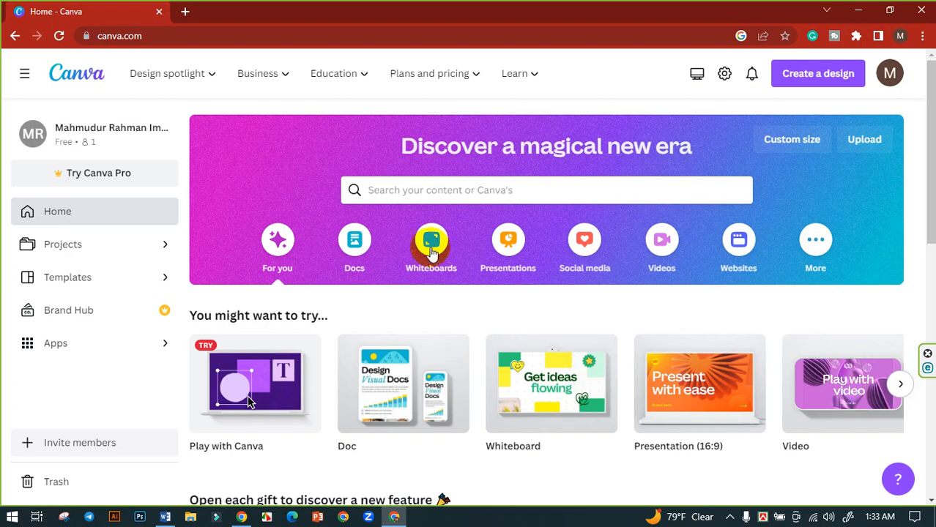
{"action": "left_click", "coordinate": [408, 189]}
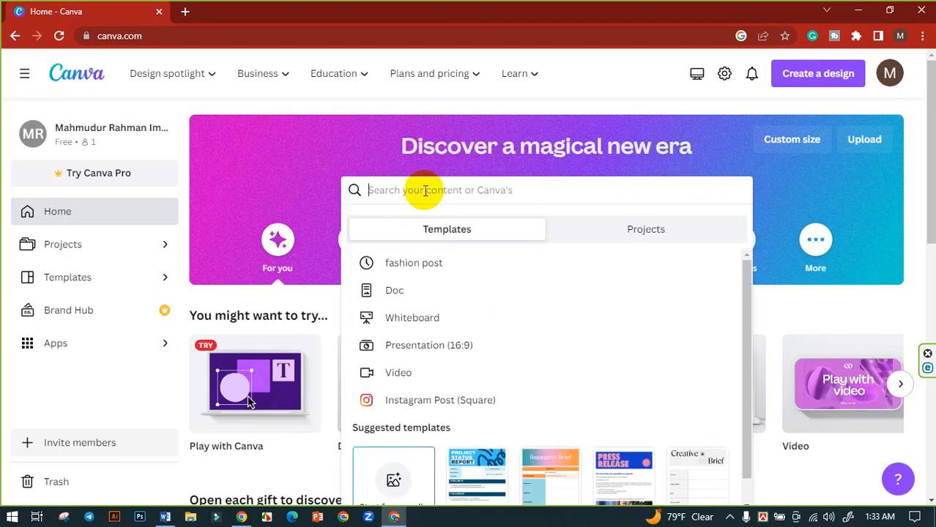
{"action": "left_click", "coordinate": [426, 189]}
{"action": "type", "text": "F"}
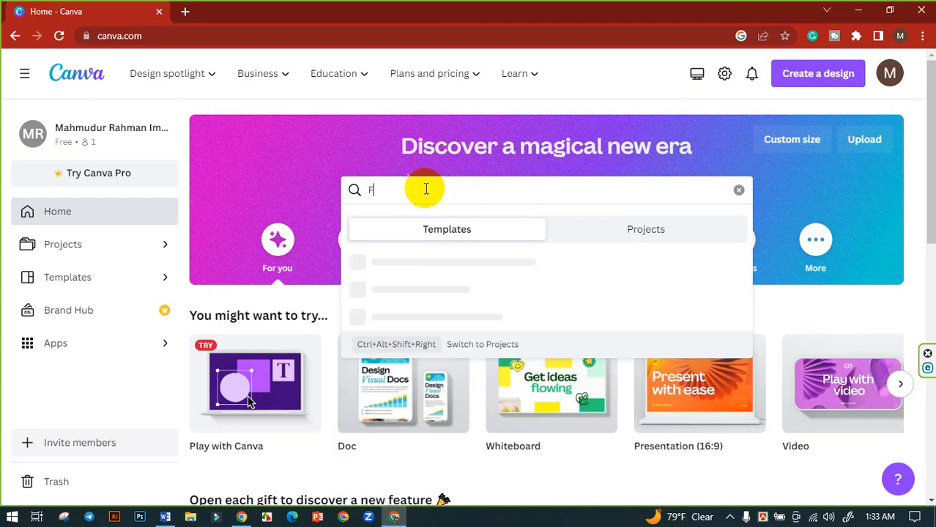
{"action": "type", "text": "ashion "}
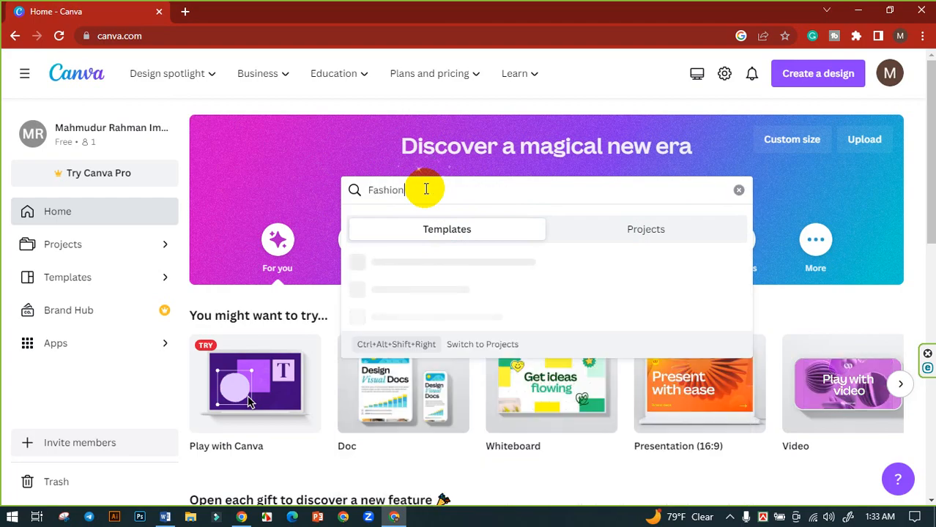
{"action": "type", "text": "Post"}
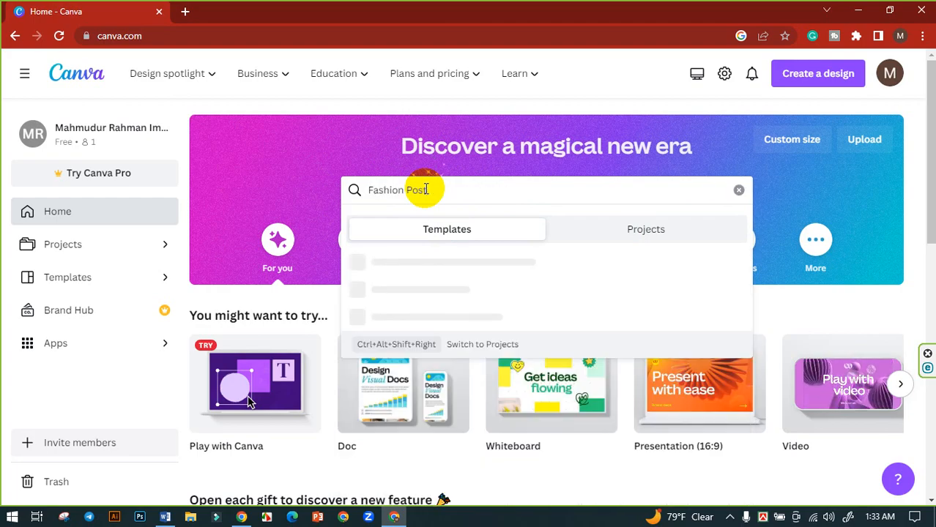
{"action": "key", "text": "Return"}
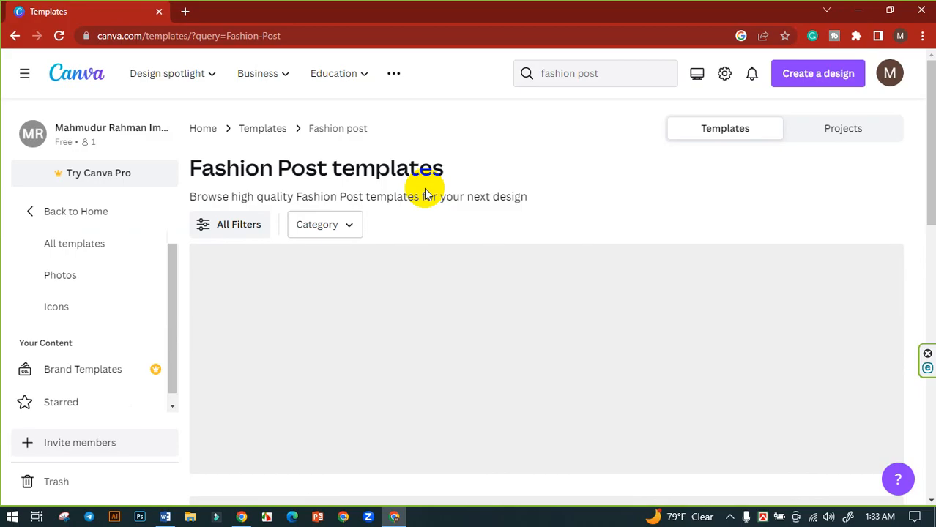
- Open the Fashion Promo Instagram Post template by Ermedia Studio for customizing and skip the editor tour
{"action": "scroll", "coordinate": [432, 219], "scroll_direction": "down", "scroll_amount": 2}
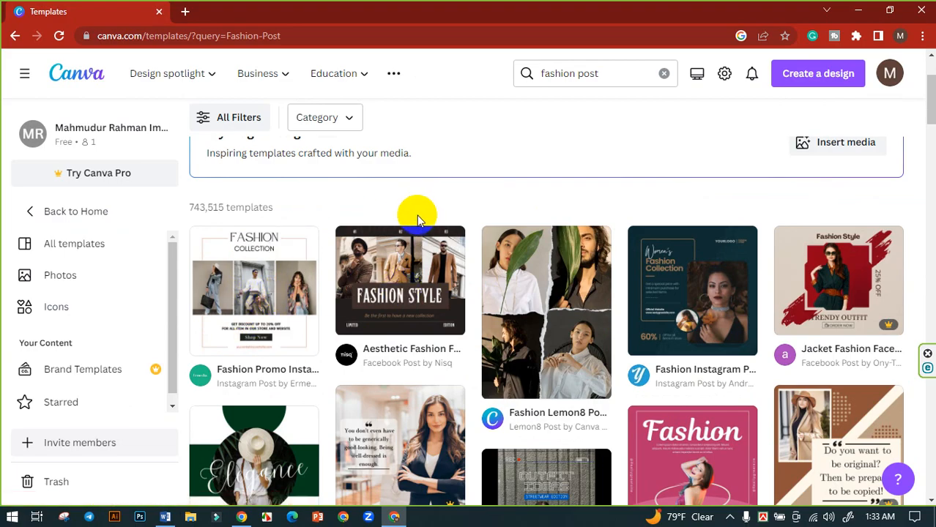
{"action": "left_click", "coordinate": [277, 302]}
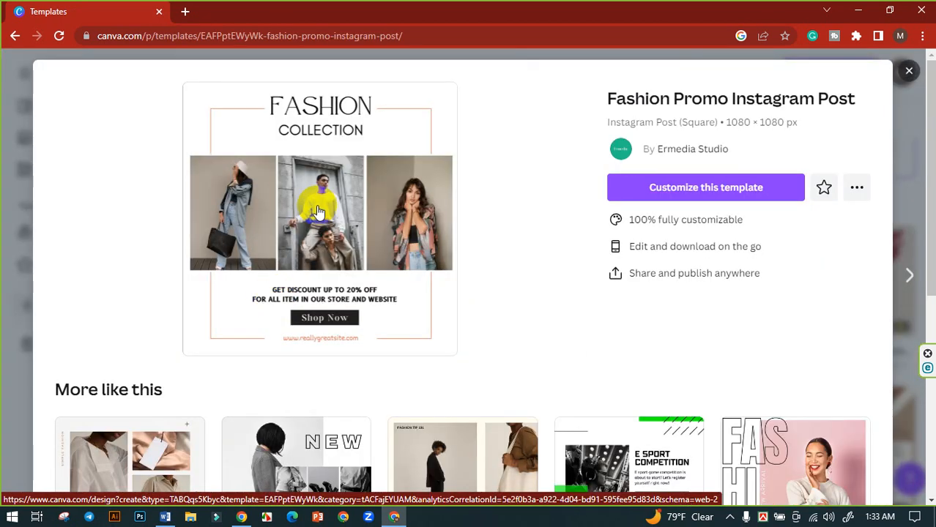
{"action": "left_click", "coordinate": [716, 191]}
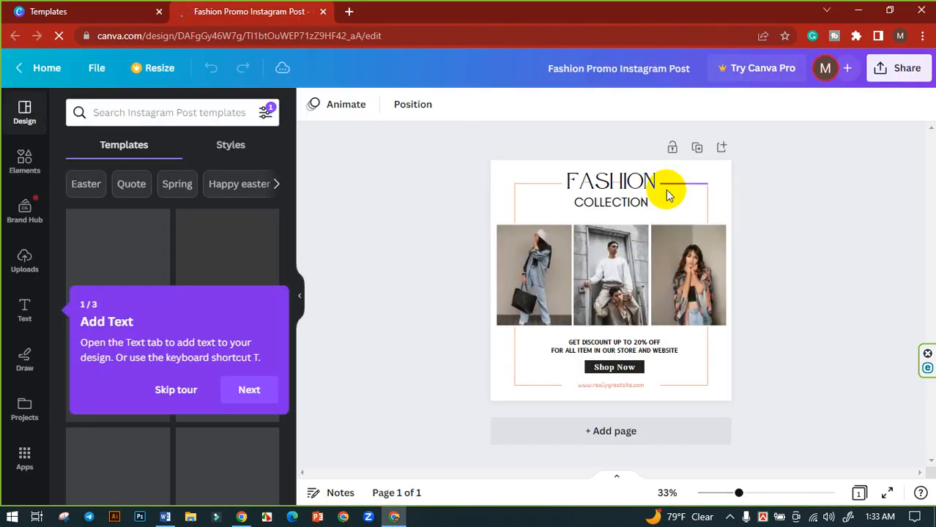
{"action": "left_click", "coordinate": [168, 391]}
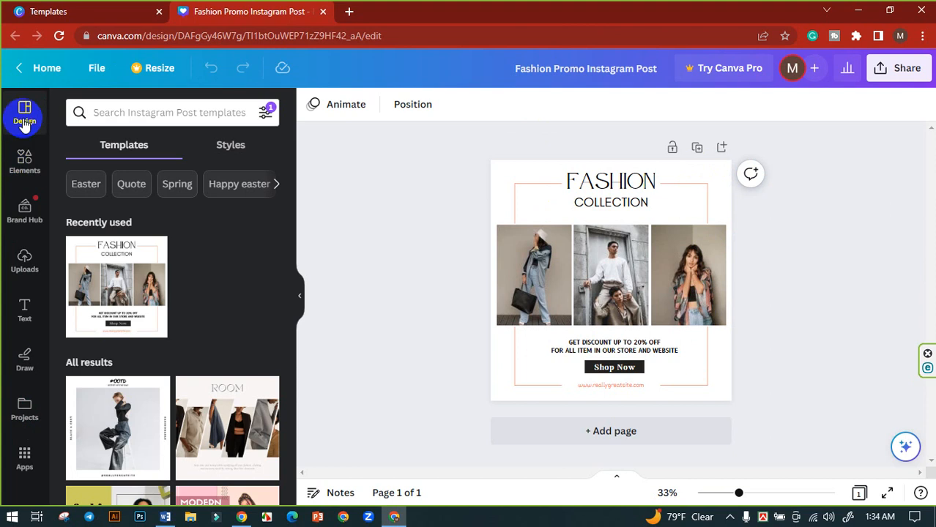
- Look through the elements library, examining the shapes, graphics, stickers, photos, frames and graphic collections on offer
{"action": "left_click", "coordinate": [25, 167]}
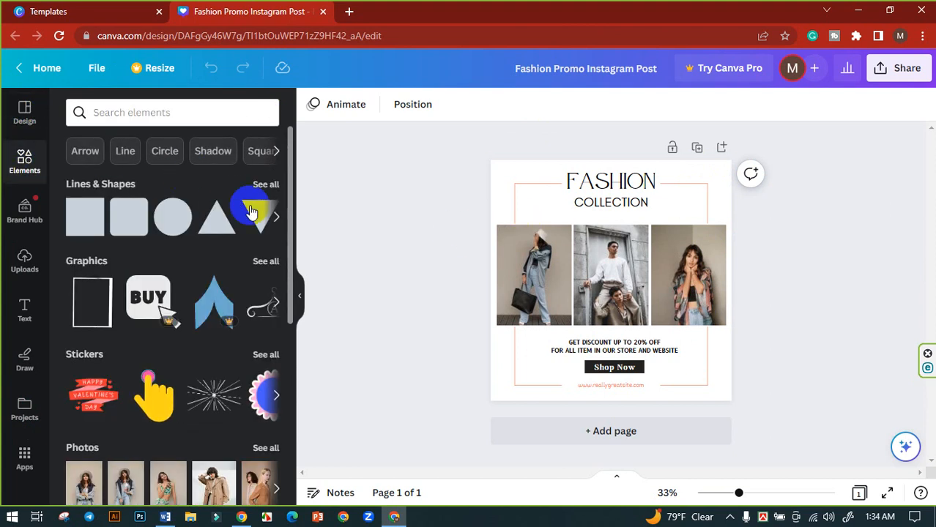
{"action": "scroll", "coordinate": [209, 247], "scroll_direction": "down", "scroll_amount": 5}
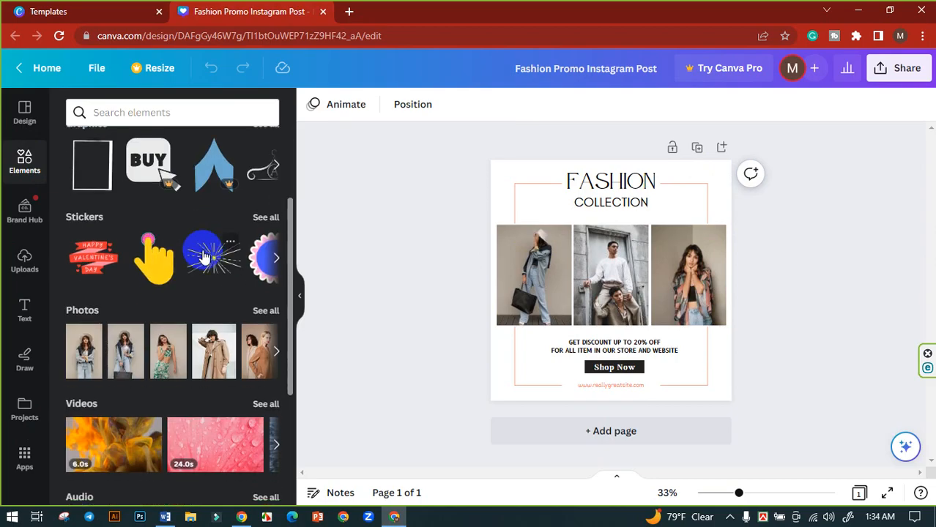
{"action": "scroll", "coordinate": [187, 271], "scroll_direction": "down", "scroll_amount": 3}
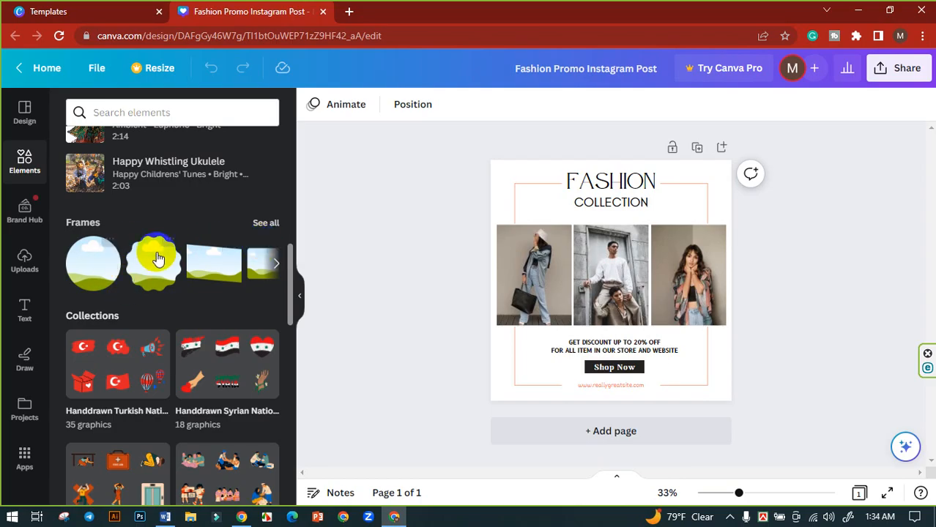
{"action": "left_click", "coordinate": [276, 265]}
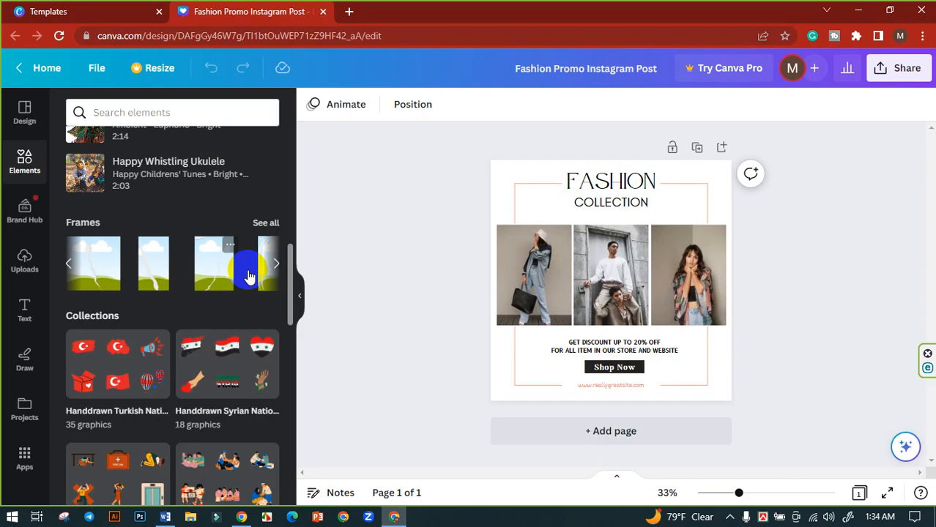
{"action": "left_click", "coordinate": [67, 268]}
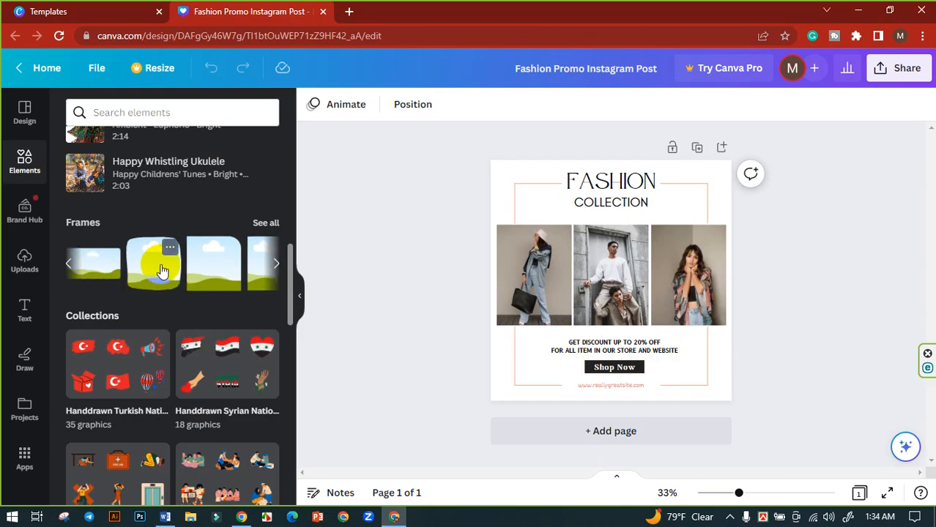
{"action": "left_click", "coordinate": [277, 268]}
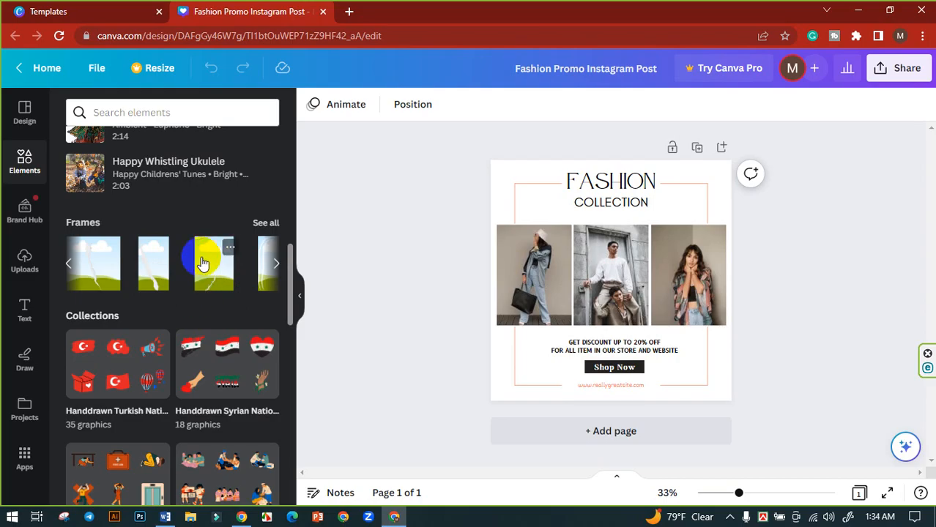
{"action": "left_click", "coordinate": [277, 268]}
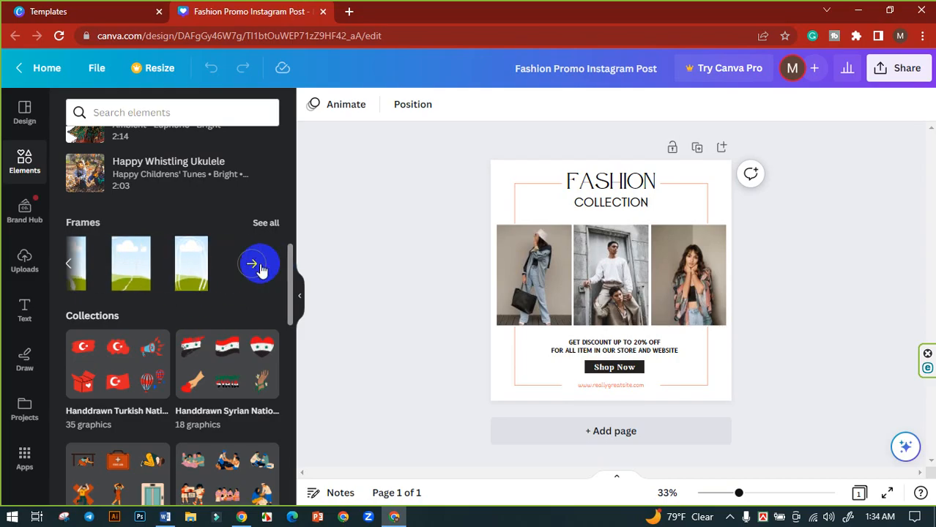
{"action": "scroll", "coordinate": [182, 285], "scroll_direction": "down", "scroll_amount": 4}
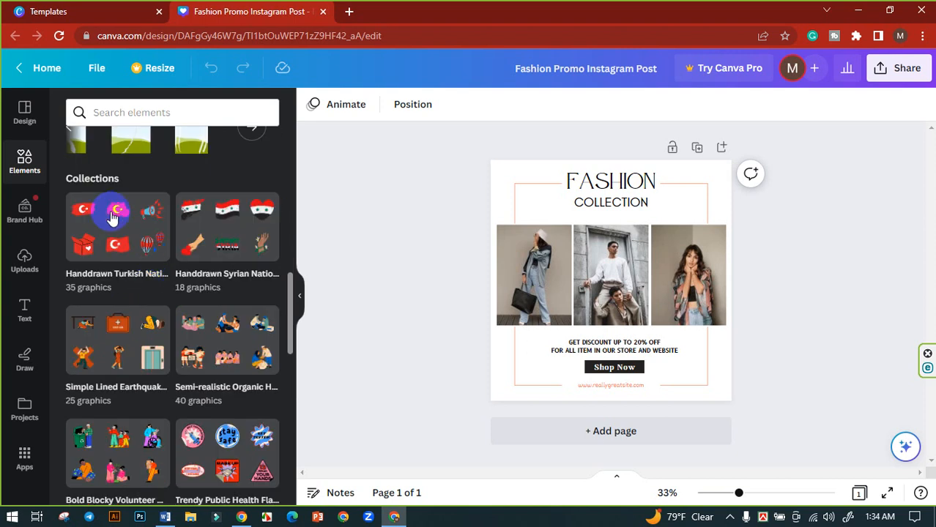
{"action": "scroll", "coordinate": [202, 257], "scroll_direction": "down", "scroll_amount": 7}
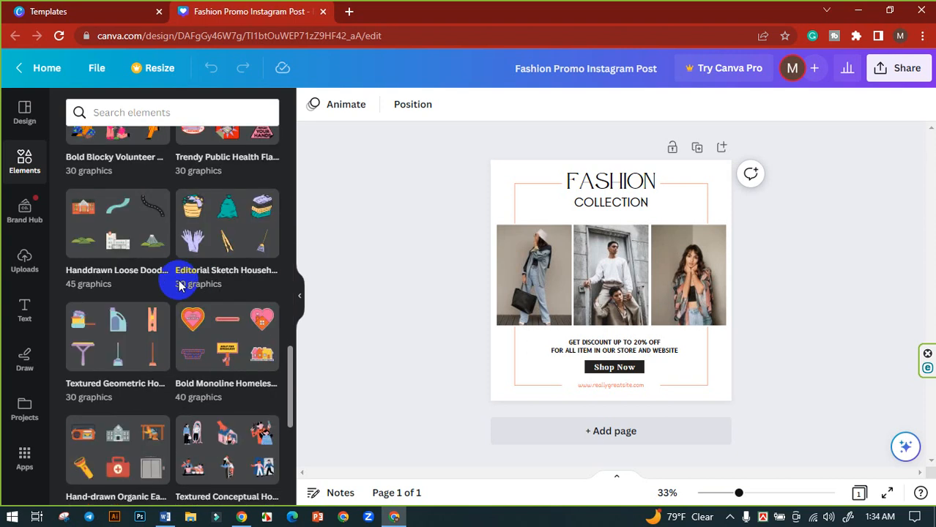
{"action": "scroll", "coordinate": [196, 251], "scroll_direction": "down", "scroll_amount": 8}
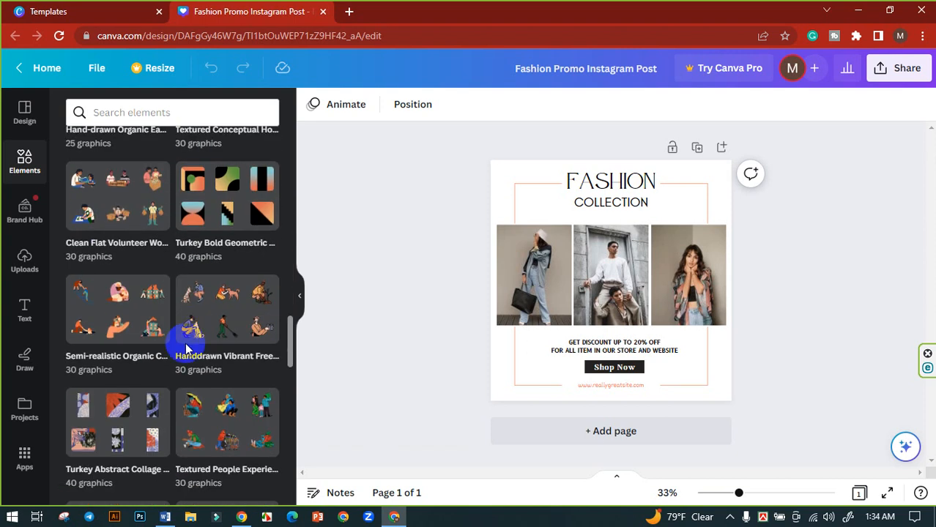
{"action": "scroll", "coordinate": [152, 271], "scroll_direction": "up", "scroll_amount": 20}
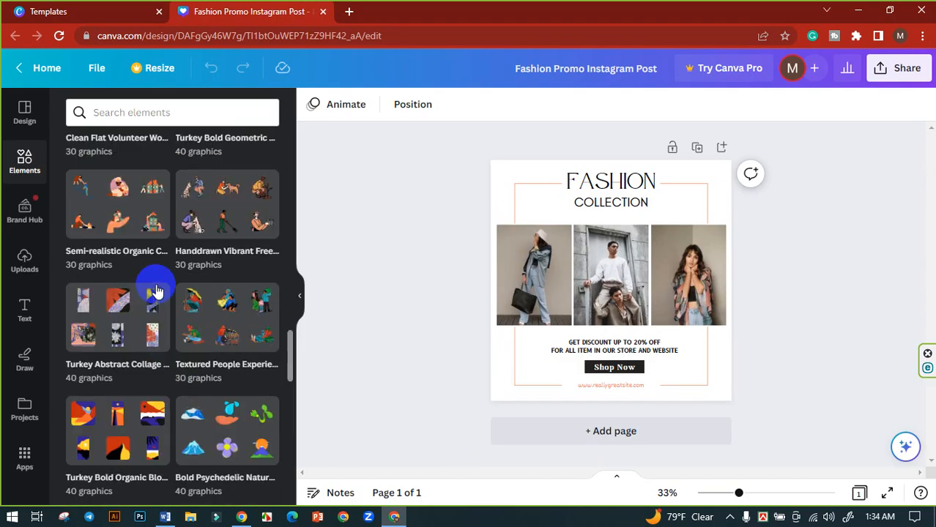
{"action": "scroll", "coordinate": [147, 267], "scroll_direction": "up", "scroll_amount": 5}
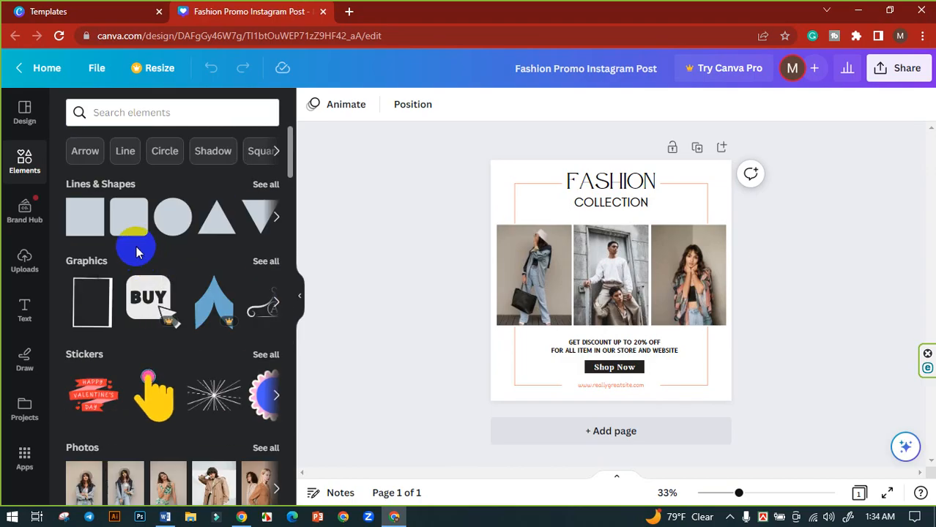
- Look at the Brand Hub's brand kit setup and the options for uploading images, videos and audio
{"action": "left_click", "coordinate": [24, 213]}
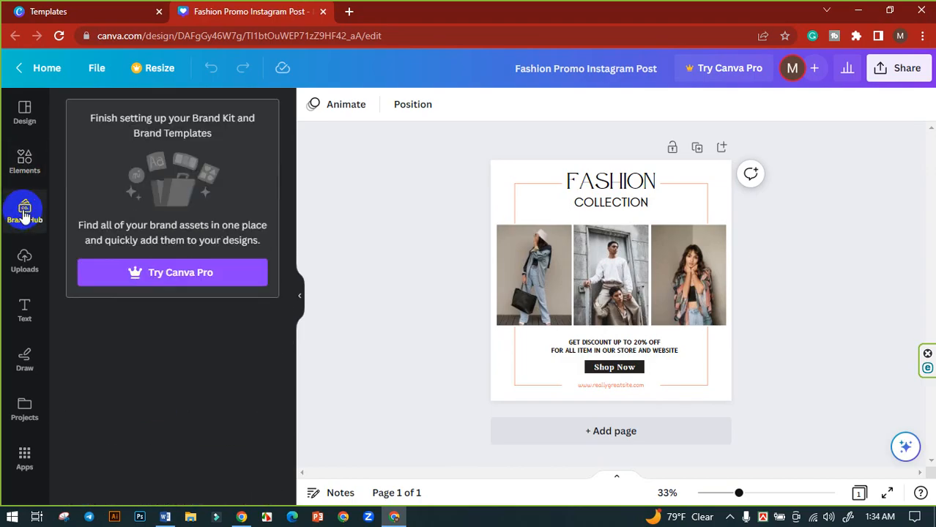
{"action": "left_click", "coordinate": [177, 287]}
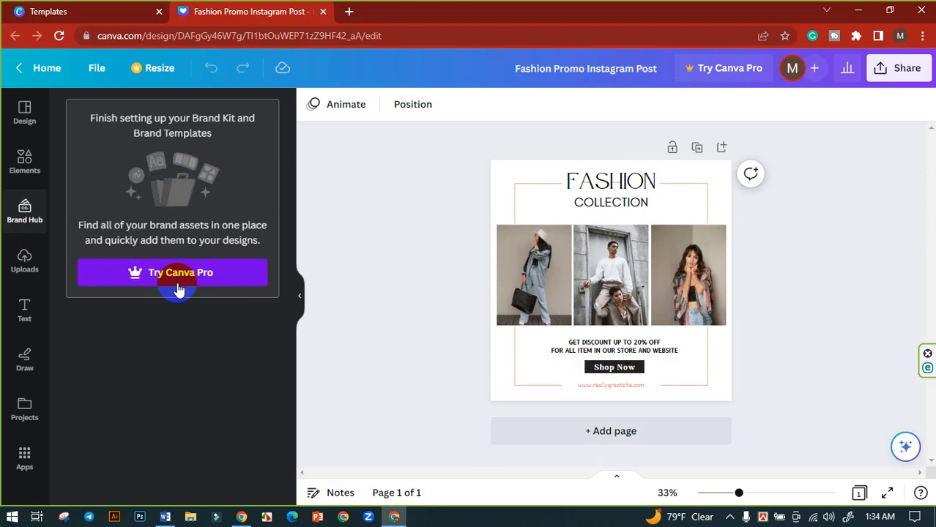
{"action": "left_click", "coordinate": [159, 282]}
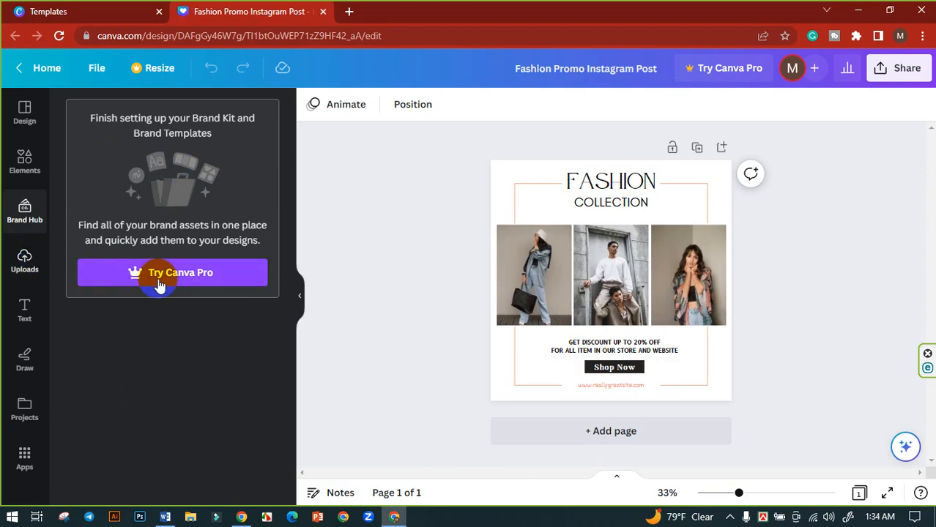
{"action": "left_click", "coordinate": [24, 263]}
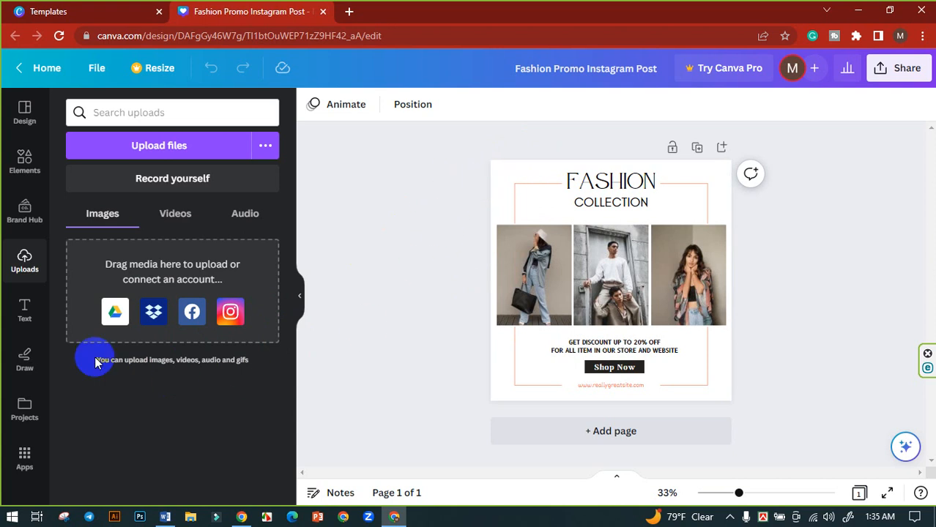
- Look through the text tools, examining the text box option, default text styles and the range of font combinations
{"action": "left_click", "coordinate": [26, 310]}
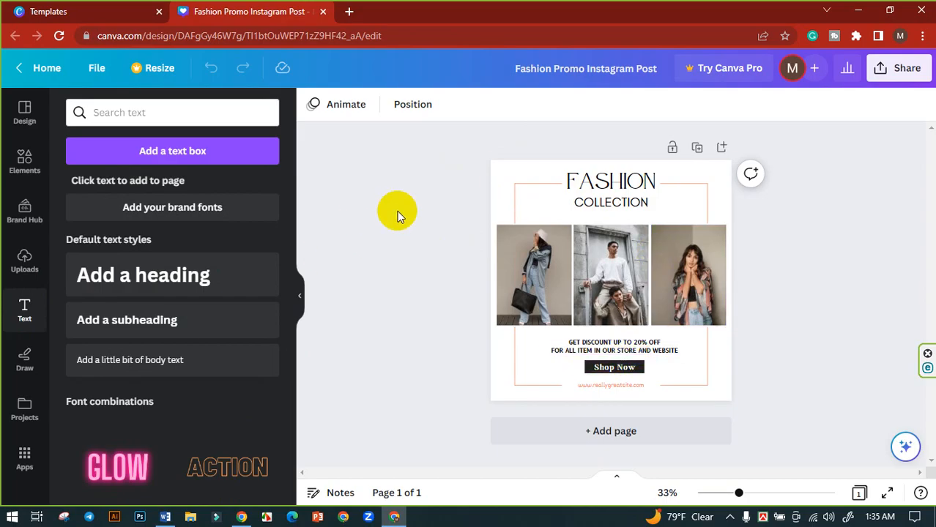
{"action": "left_click", "coordinate": [187, 155]}
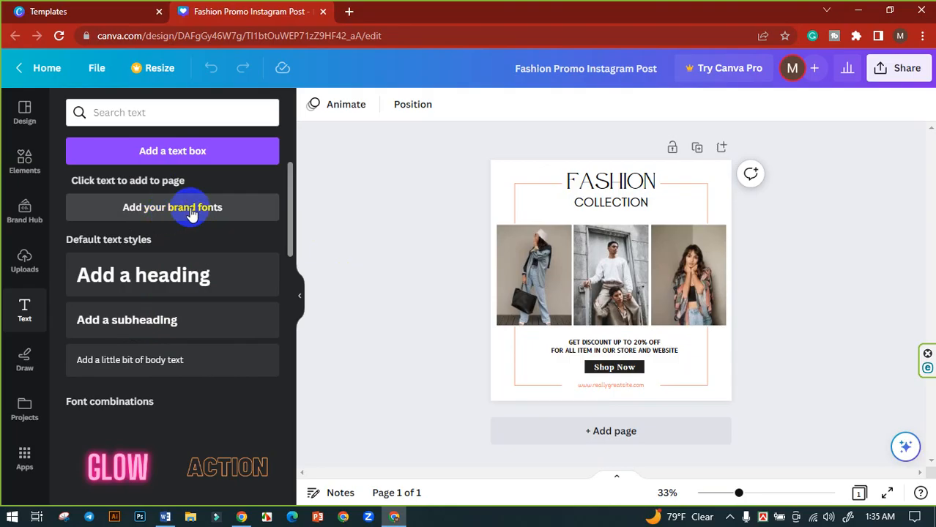
{"action": "scroll", "coordinate": [184, 214], "scroll_direction": "down", "scroll_amount": 4}
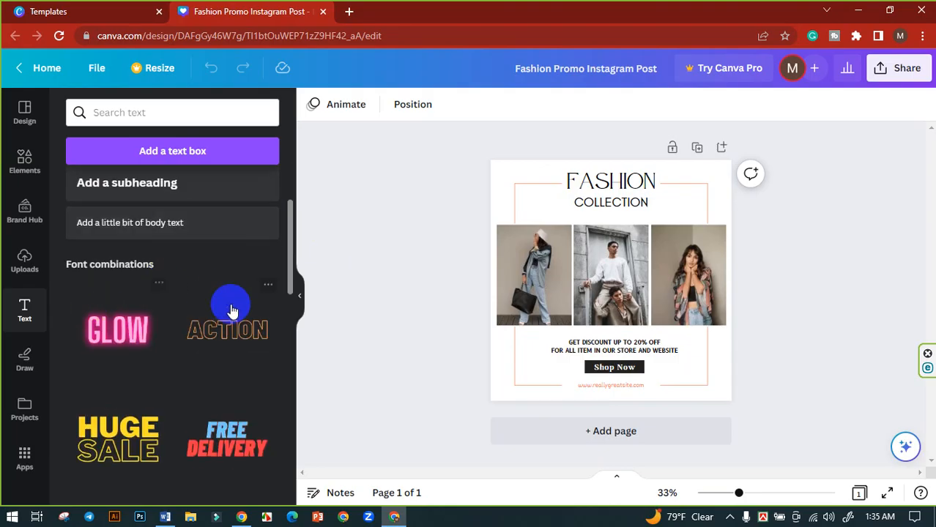
{"action": "scroll", "coordinate": [223, 317], "scroll_direction": "down", "scroll_amount": 1}
{"action": "scroll", "coordinate": [223, 322], "scroll_direction": "down", "scroll_amount": 1}
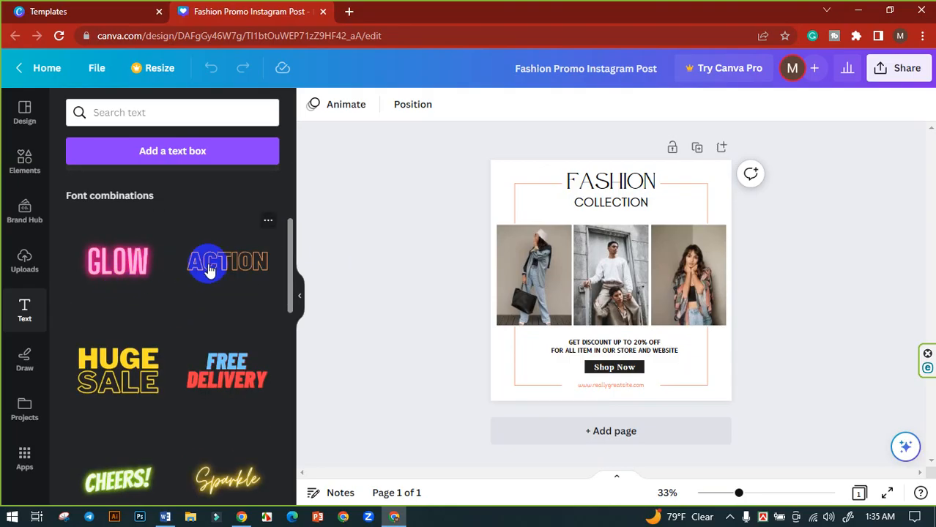
{"action": "scroll", "coordinate": [207, 271], "scroll_direction": "down", "scroll_amount": 3}
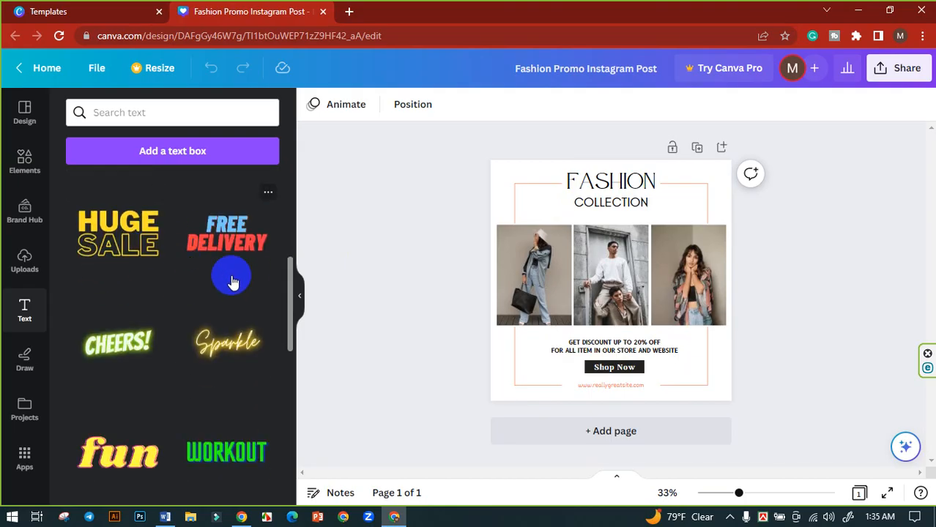
{"action": "scroll", "coordinate": [183, 275], "scroll_direction": "down", "scroll_amount": 3}
{"action": "scroll", "coordinate": [156, 282], "scroll_direction": "down", "scroll_amount": 3}
{"action": "scroll", "coordinate": [146, 274], "scroll_direction": "down", "scroll_amount": 6}
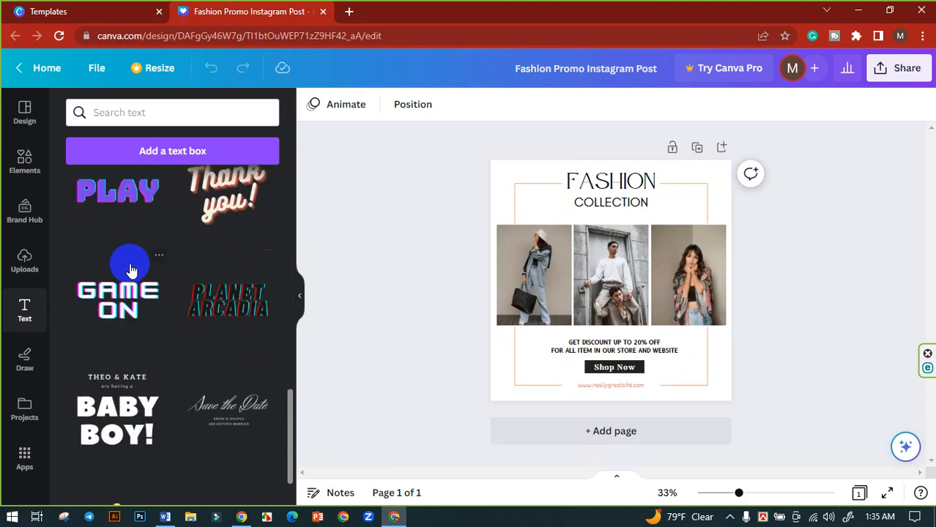
{"action": "scroll", "coordinate": [168, 299], "scroll_direction": "down", "scroll_amount": 10}
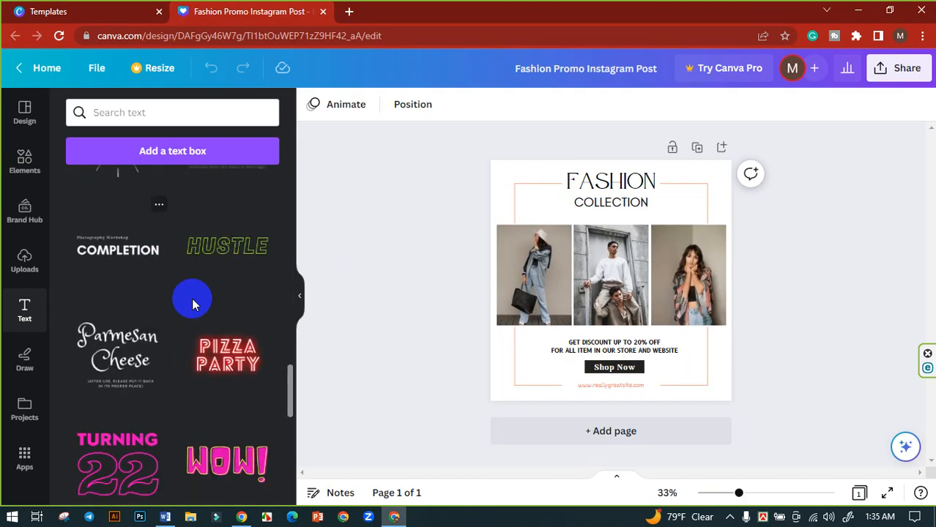
{"action": "scroll", "coordinate": [170, 321], "scroll_direction": "down", "scroll_amount": 5}
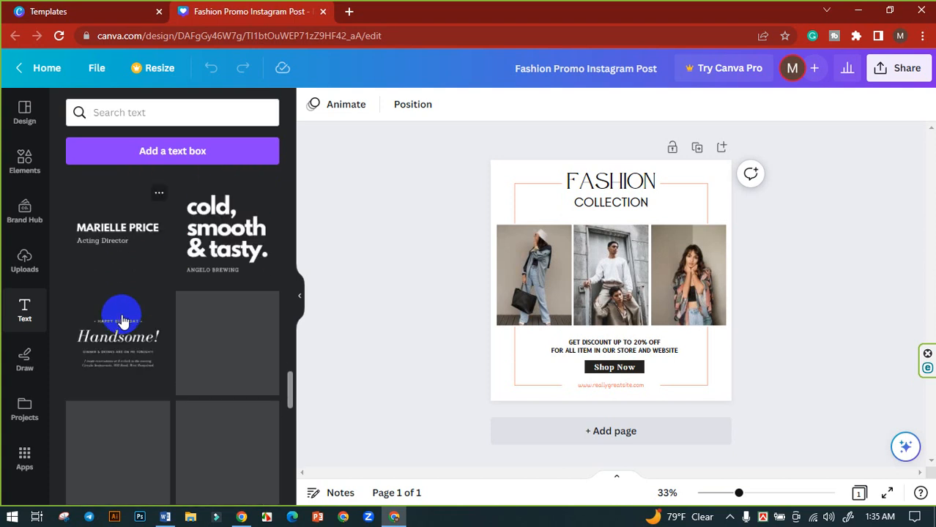
{"action": "scroll", "coordinate": [219, 336], "scroll_direction": "down", "scroll_amount": 10}
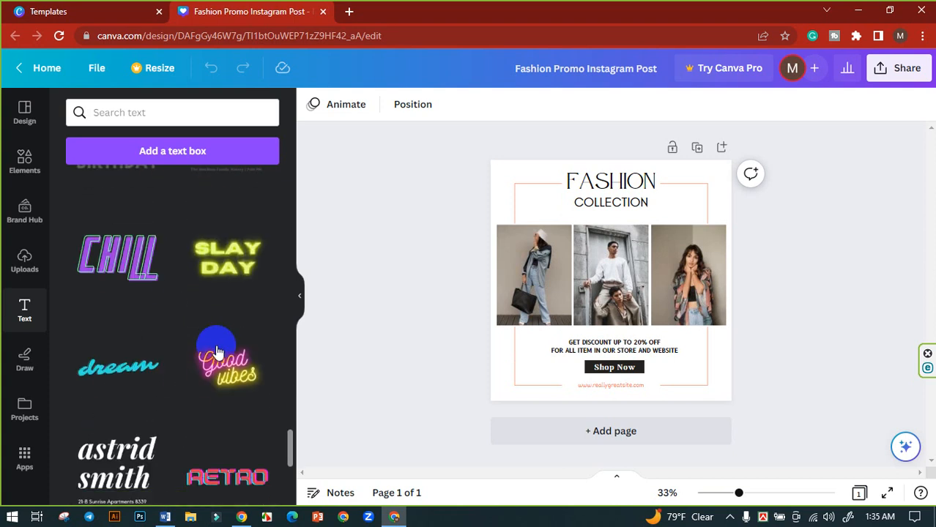
{"action": "scroll", "coordinate": [205, 336], "scroll_direction": "down", "scroll_amount": 10}
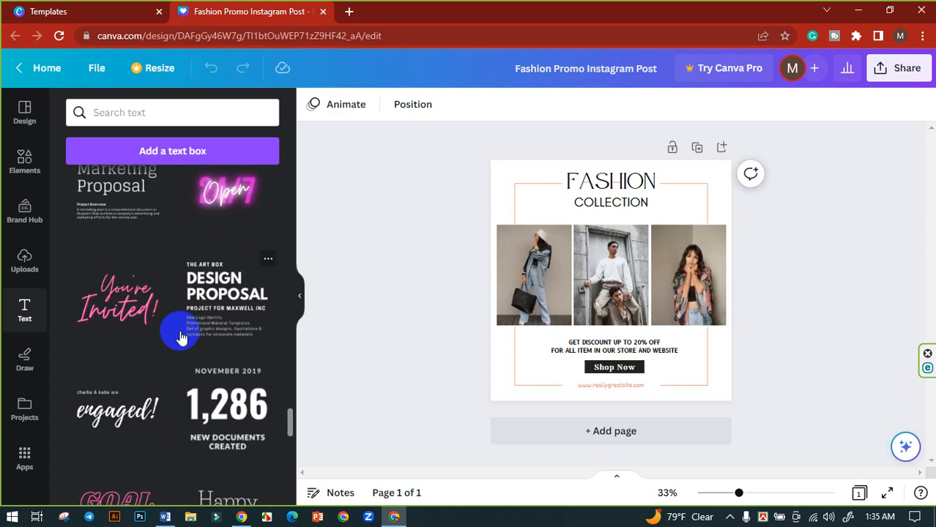
{"action": "scroll", "coordinate": [172, 336], "scroll_direction": "up", "scroll_amount": 3}
{"action": "scroll", "coordinate": [173, 328], "scroll_direction": "up", "scroll_amount": 20}
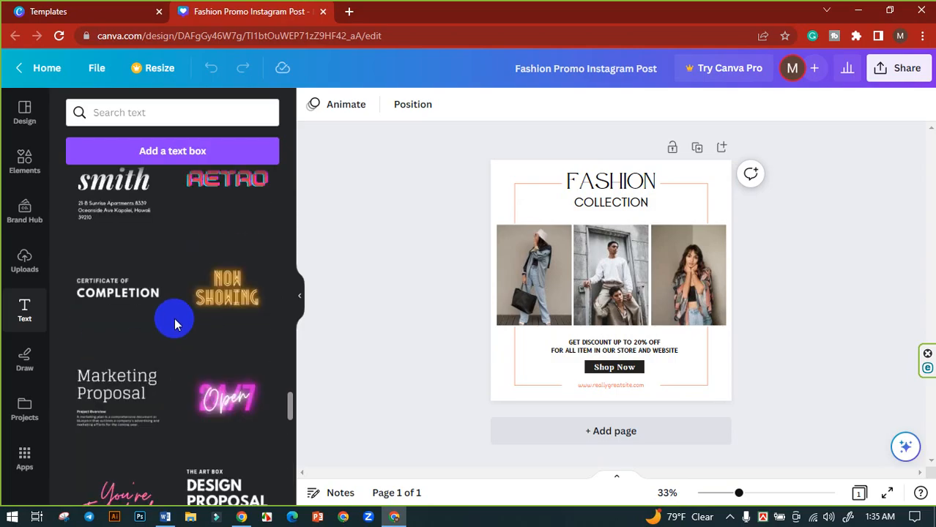
{"action": "scroll", "coordinate": [183, 318], "scroll_direction": "up", "scroll_amount": 5}
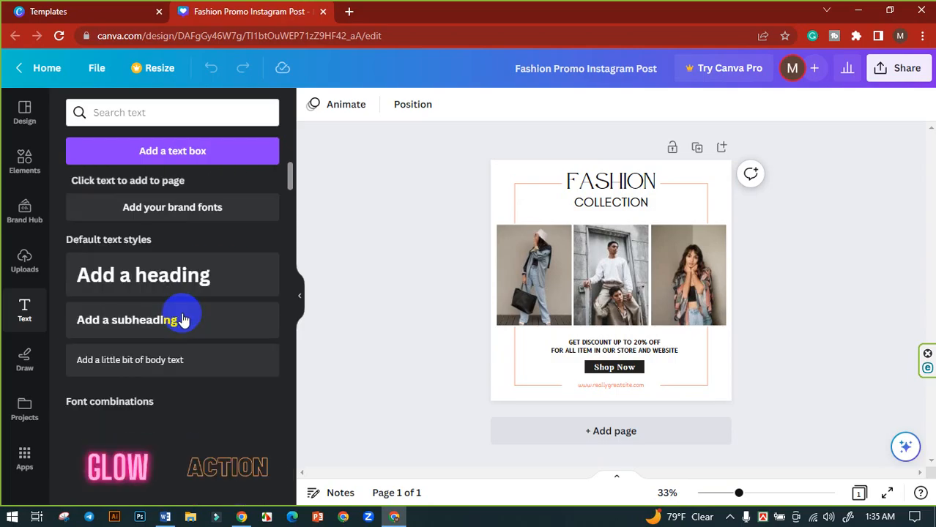
{"action": "scroll", "coordinate": [191, 314], "scroll_direction": "down", "scroll_amount": 3}
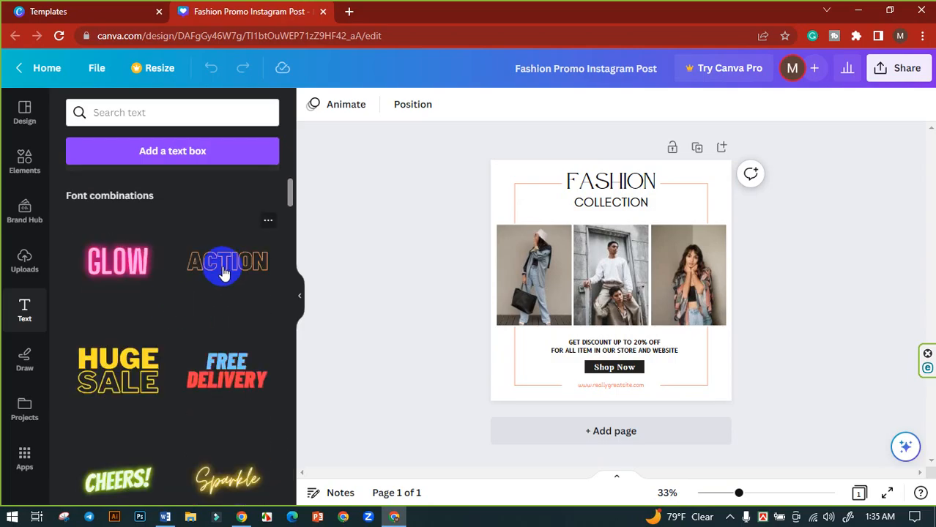
{"action": "scroll", "coordinate": [125, 359], "scroll_direction": "down", "scroll_amount": 2}
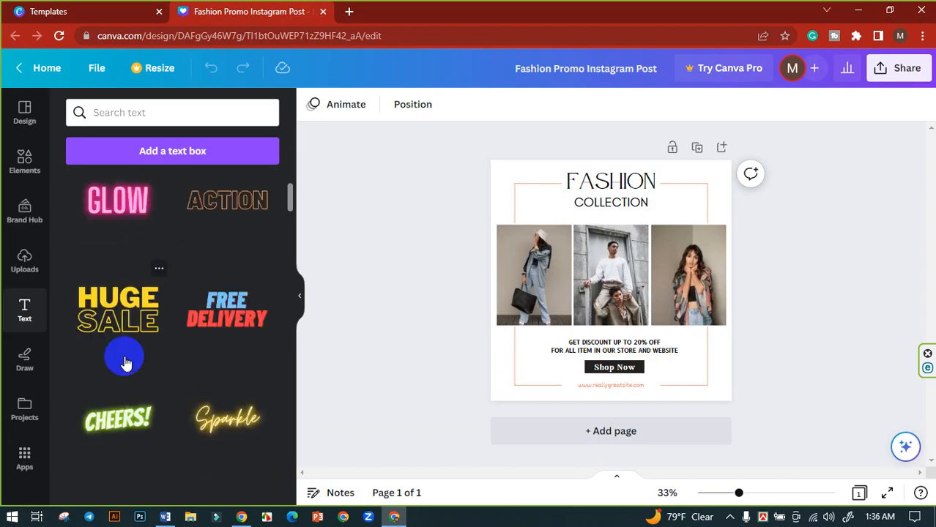
{"action": "scroll", "coordinate": [125, 344], "scroll_direction": "up", "scroll_amount": 2}
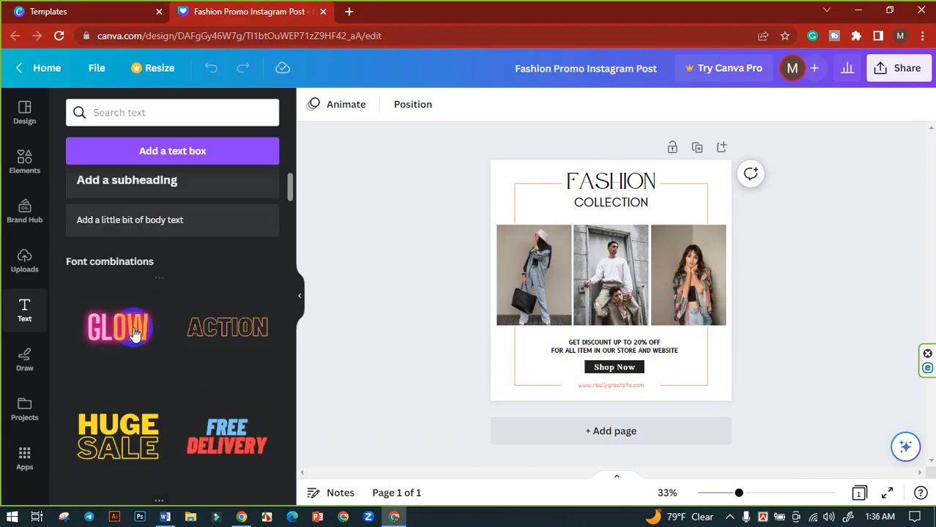
- Examine the drawing pens and eraser, and the designs and folders stored under the account's projects
{"action": "left_click", "coordinate": [22, 359]}
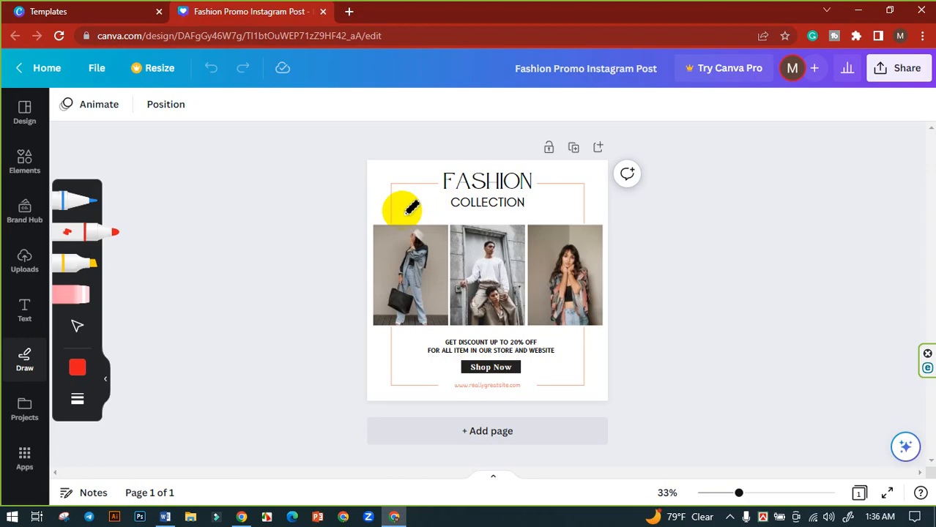
{"action": "left_click", "coordinate": [24, 412]}
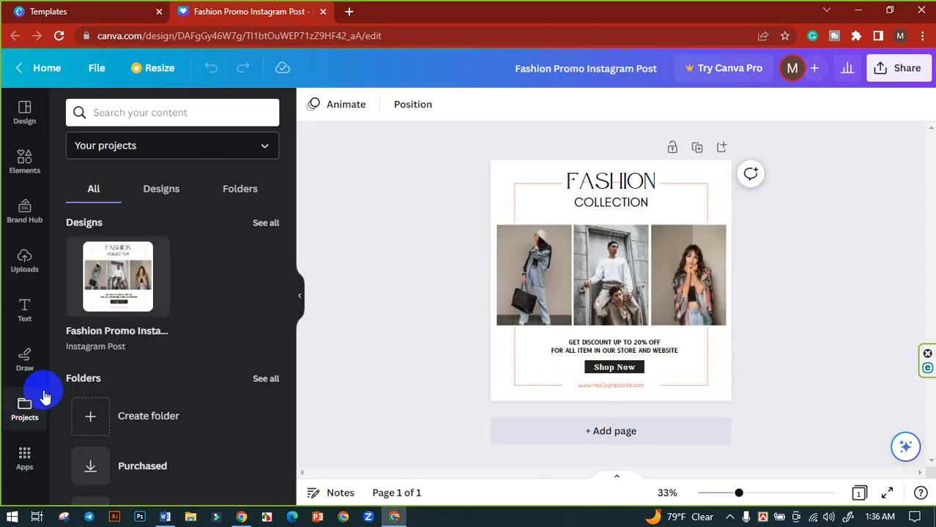
{"action": "scroll", "coordinate": [192, 307], "scroll_direction": "down", "scroll_amount": 3}
{"action": "scroll", "coordinate": [176, 315], "scroll_direction": "up", "scroll_amount": 3}
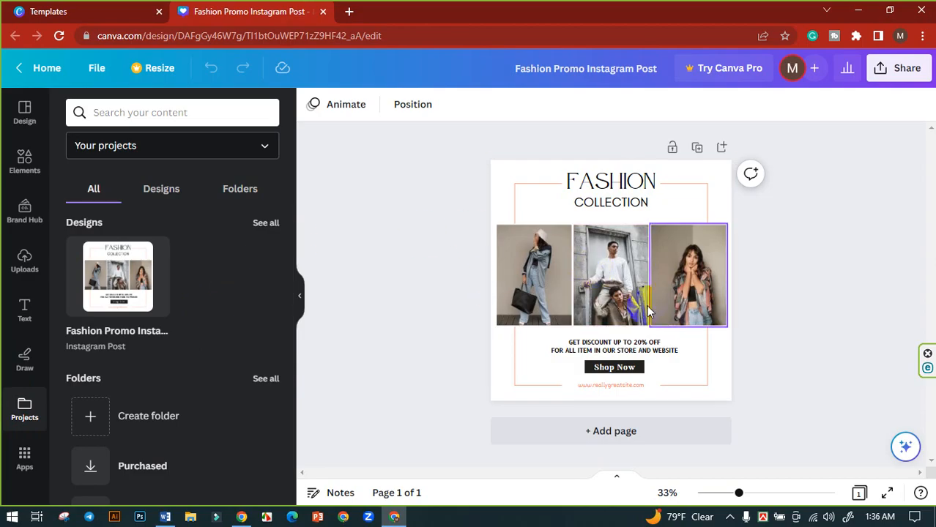
- Look through the available Canva apps, examining the trending, popular, content creation, content discovery and media import sections
{"action": "left_click", "coordinate": [24, 457]}
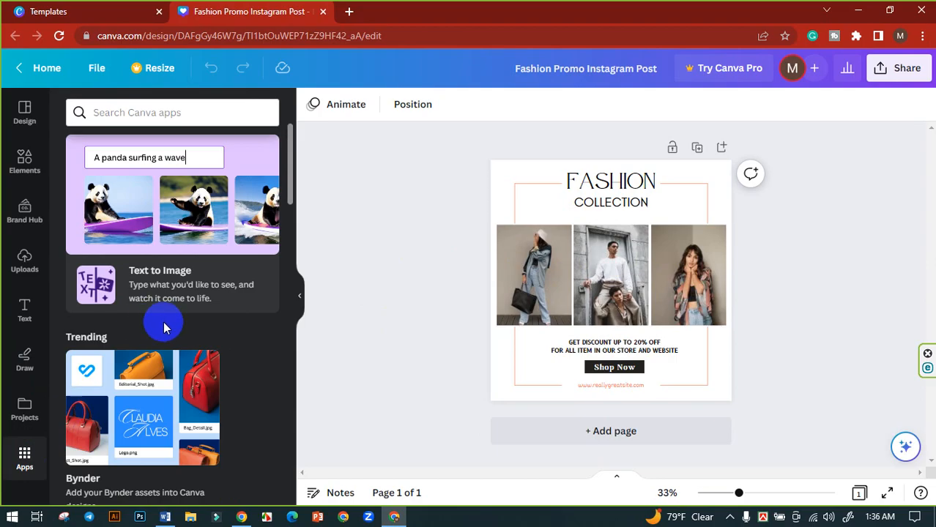
{"action": "scroll", "coordinate": [164, 324], "scroll_direction": "down", "scroll_amount": 2}
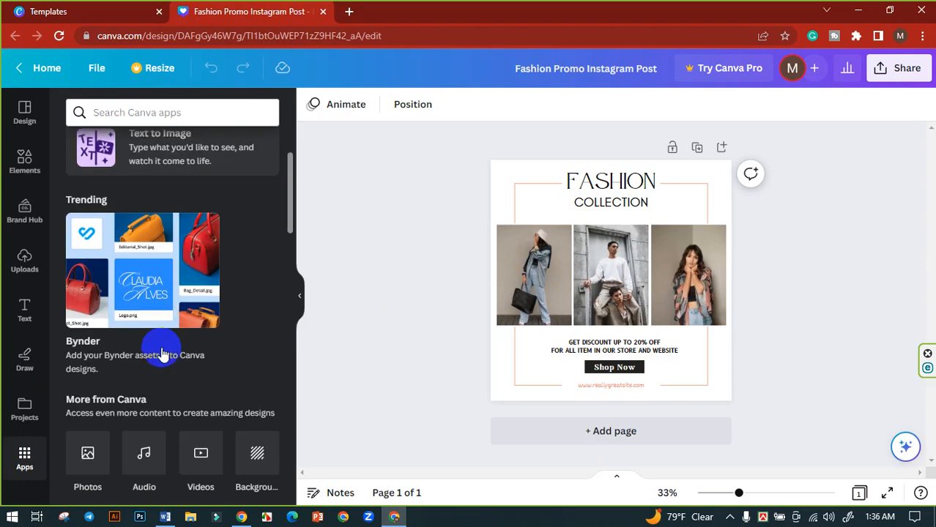
{"action": "scroll", "coordinate": [162, 353], "scroll_direction": "down", "scroll_amount": 2}
{"action": "scroll", "coordinate": [150, 260], "scroll_direction": "down", "scroll_amount": 1}
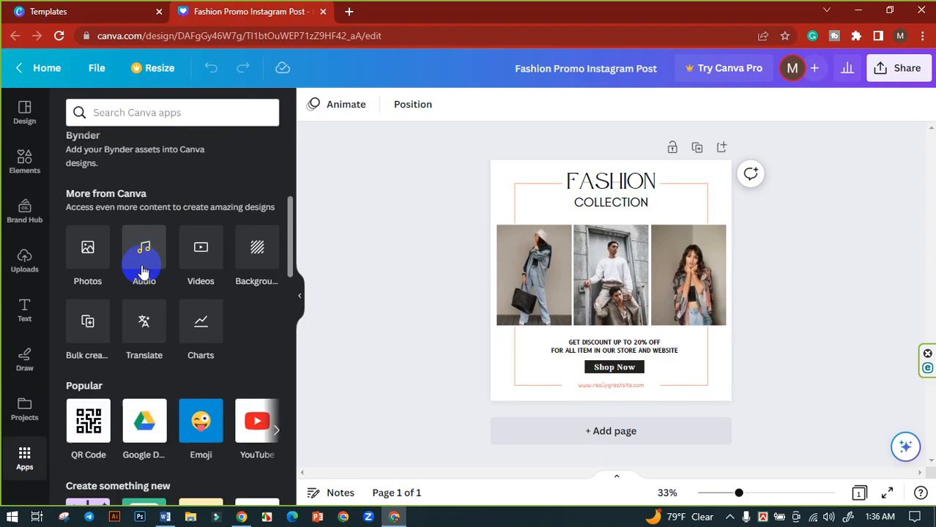
{"action": "scroll", "coordinate": [219, 271], "scroll_direction": "down", "scroll_amount": 2}
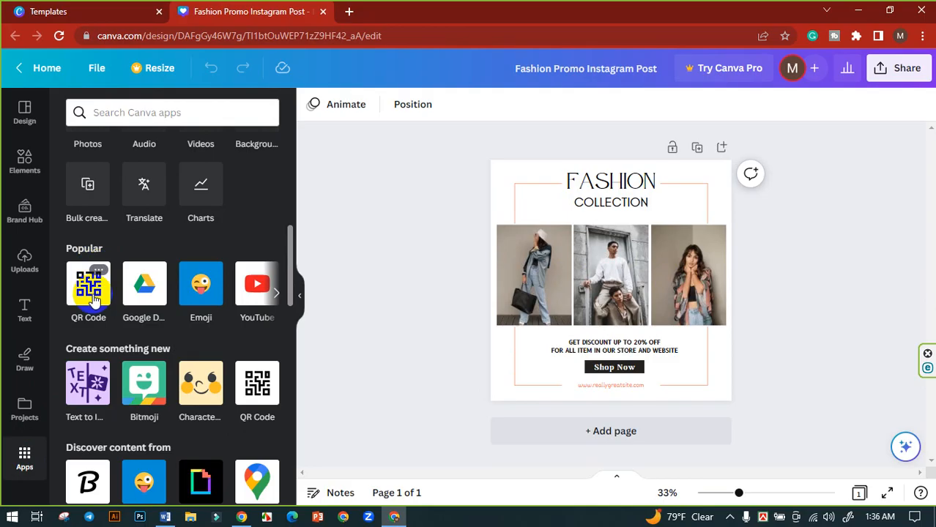
{"action": "scroll", "coordinate": [136, 334], "scroll_direction": "down", "scroll_amount": 3}
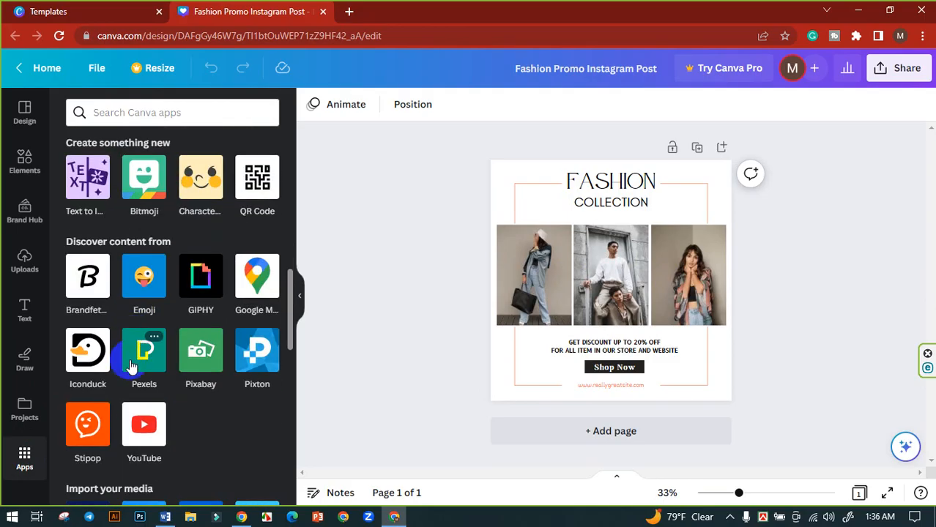
{"action": "scroll", "coordinate": [136, 358], "scroll_direction": "down", "scroll_amount": 2}
{"action": "scroll", "coordinate": [122, 369], "scroll_direction": "down", "scroll_amount": 2}
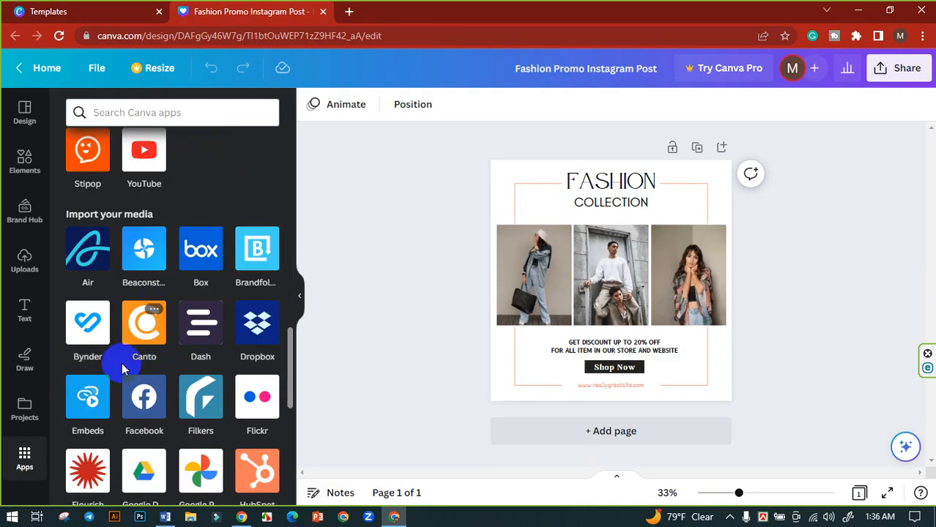
{"action": "scroll", "coordinate": [123, 370], "scroll_direction": "up", "scroll_amount": 10}
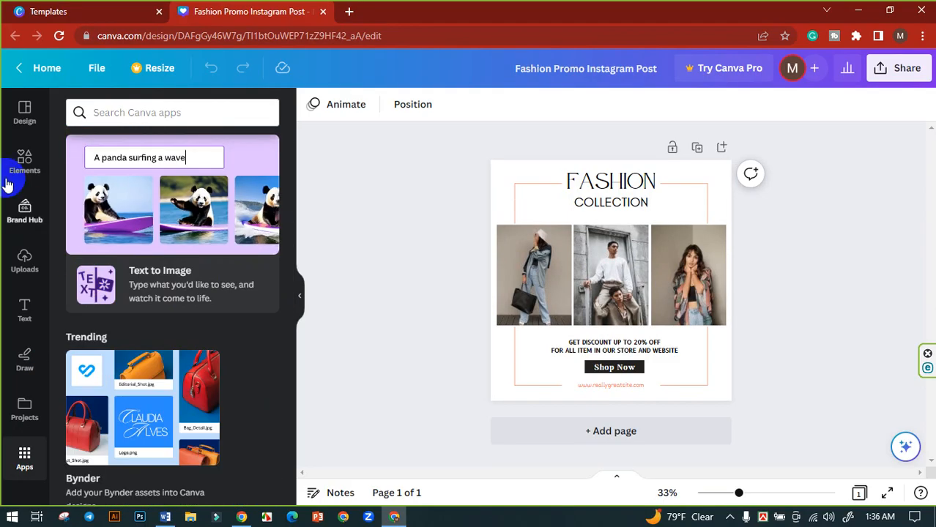
- Return to the elements library and delete the image from the first of the three photo frames, keeping the frame
{"action": "left_click", "coordinate": [18, 173]}
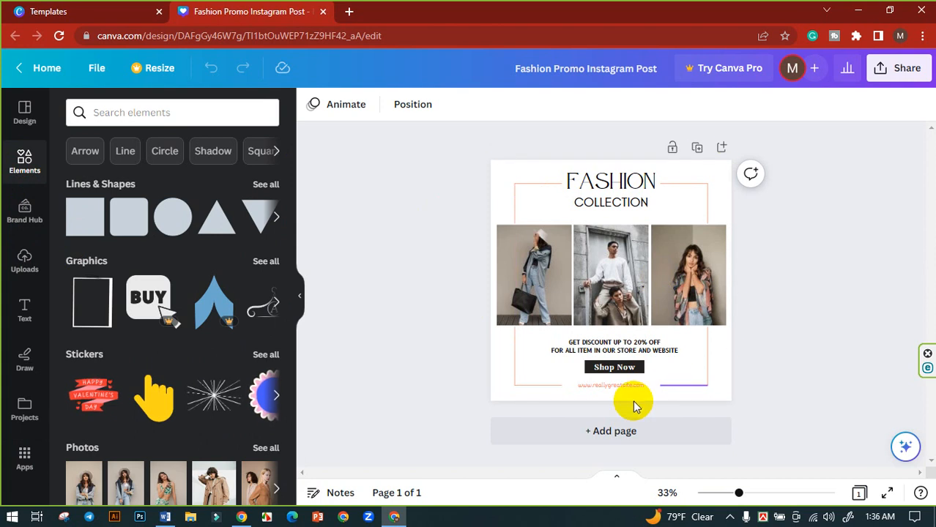
{"action": "left_click", "coordinate": [544, 264]}
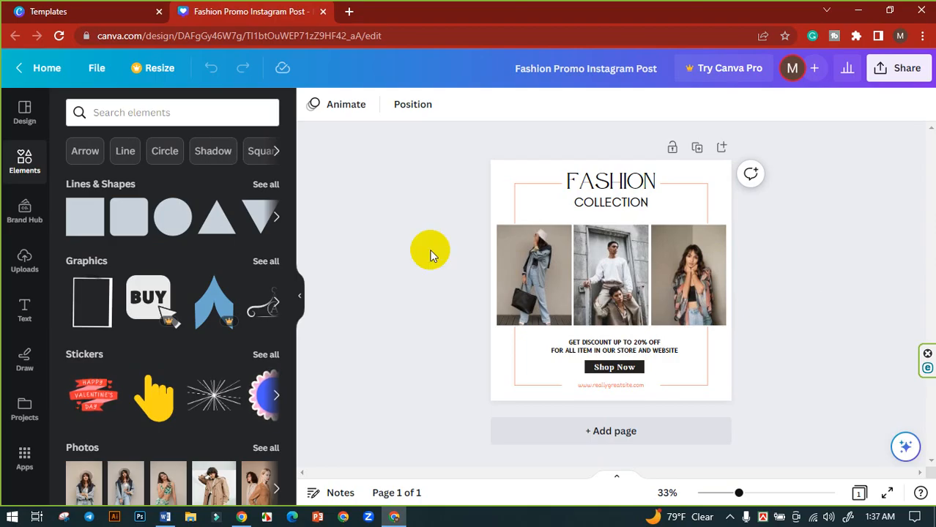
{"action": "left_click", "coordinate": [546, 260]}
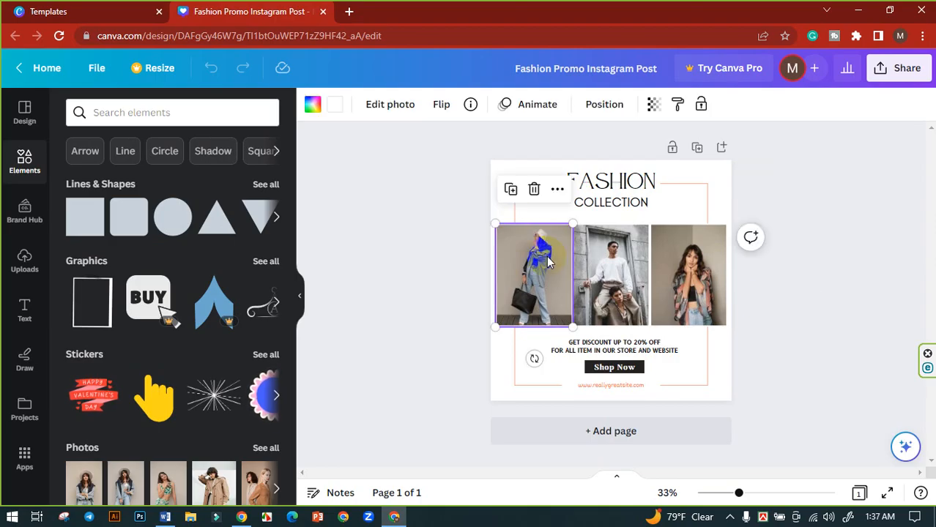
{"action": "left_click", "coordinate": [535, 190]}
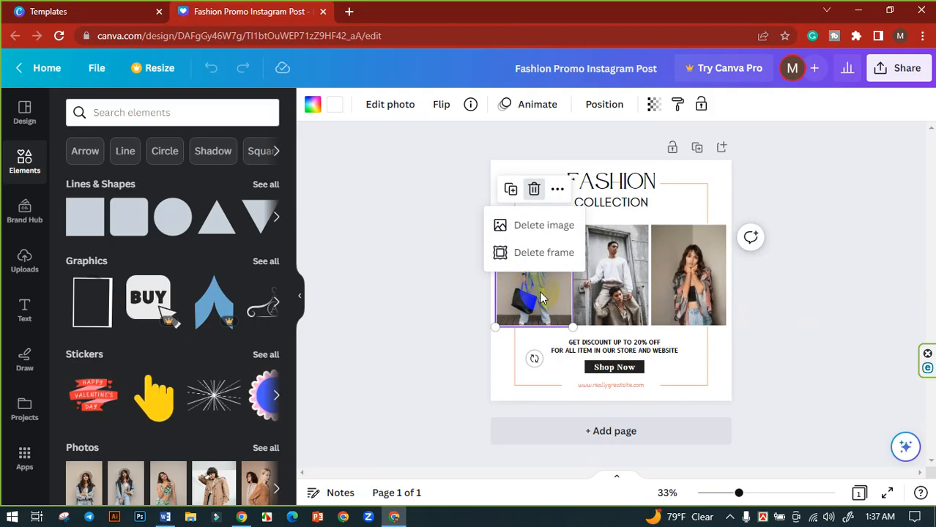
{"action": "left_click", "coordinate": [521, 231]}
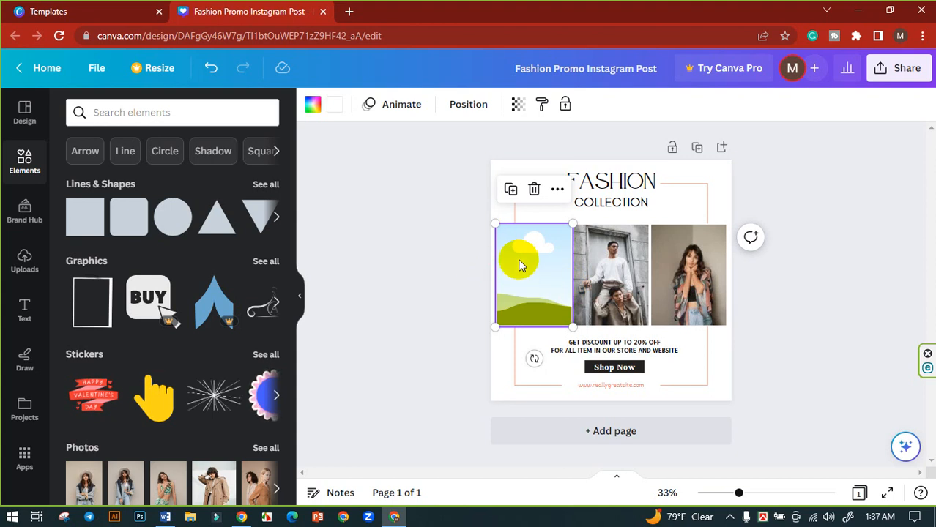
- Delete the images from the middle and third photo frames, keeping both frames in the design
{"action": "left_click", "coordinate": [613, 275]}
{"action": "left_click", "coordinate": [611, 189]}
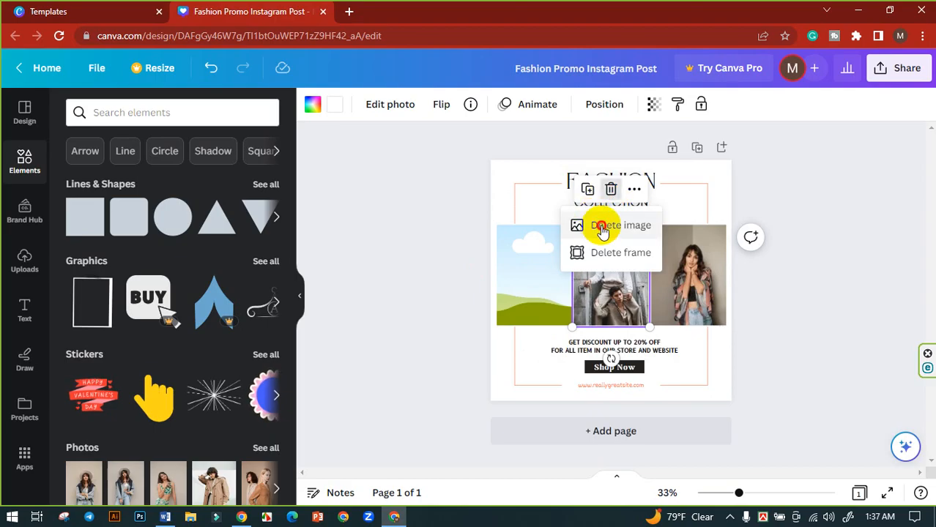
{"action": "left_click", "coordinate": [602, 227]}
{"action": "left_click", "coordinate": [689, 271]}
{"action": "left_click", "coordinate": [689, 190]}
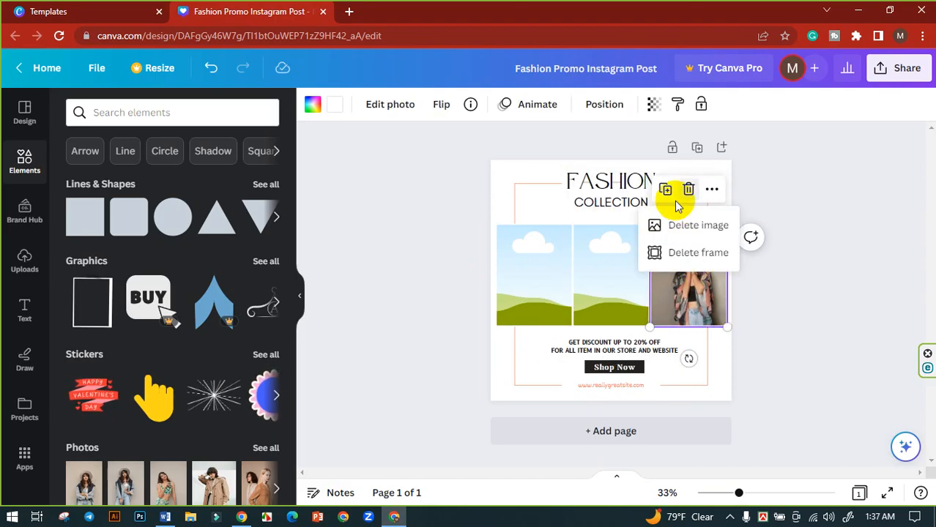
{"action": "left_click", "coordinate": [665, 224]}
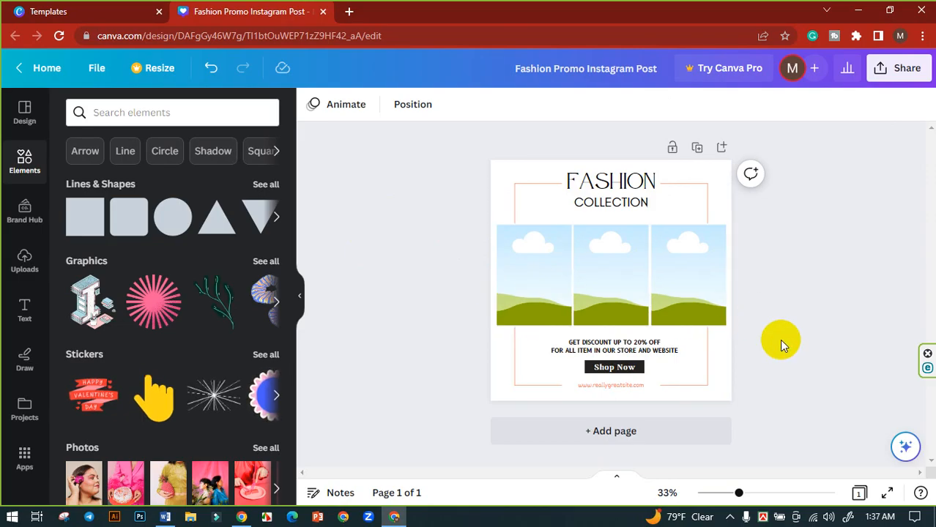
- Upload the three men's shirt photos whose file names start with da6b90d3, 31074889 and cab4b0a2 from the Downloads folder
{"action": "left_click", "coordinate": [22, 259]}
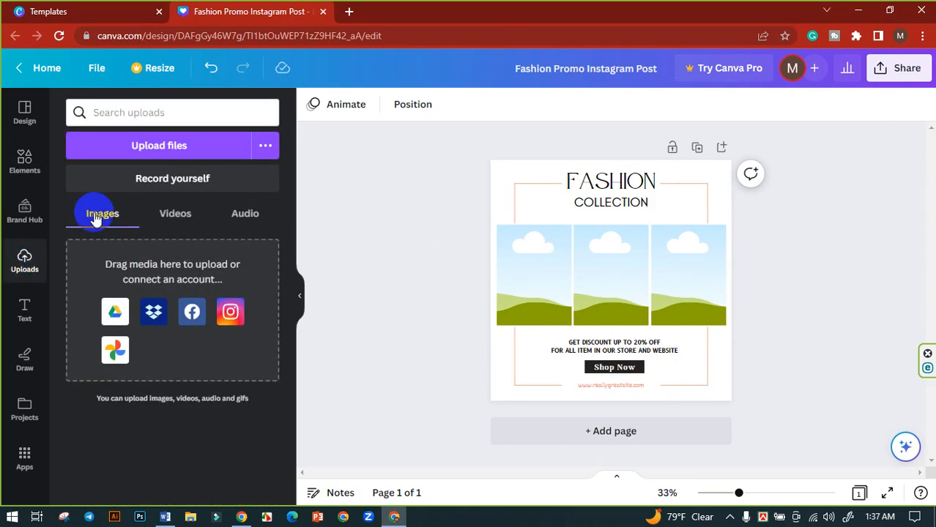
{"action": "left_click", "coordinate": [155, 151]}
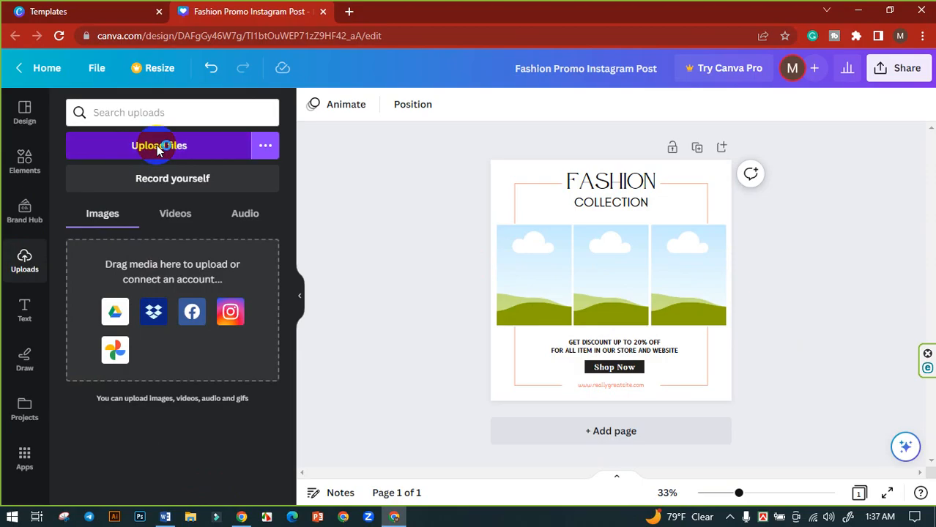
{"action": "scroll", "coordinate": [24, 170], "scroll_direction": "up", "scroll_amount": 3}
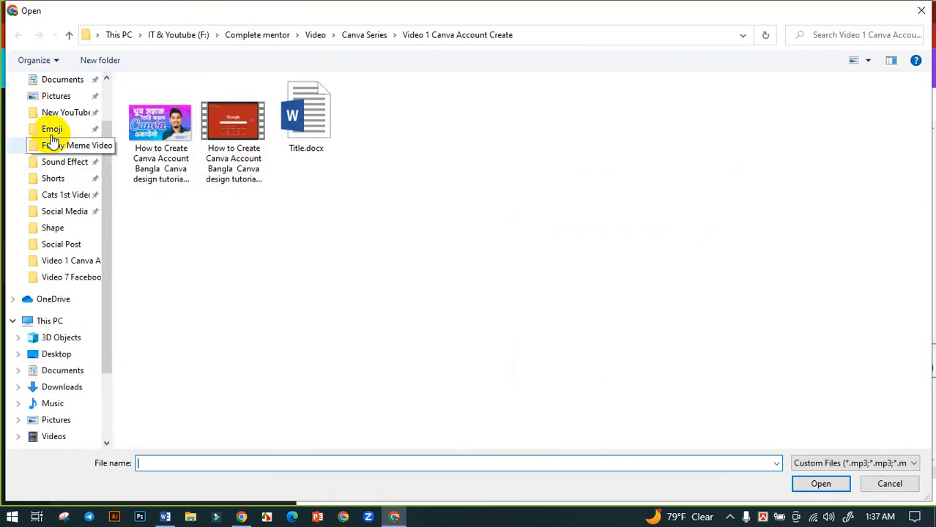
{"action": "left_click", "coordinate": [46, 123]}
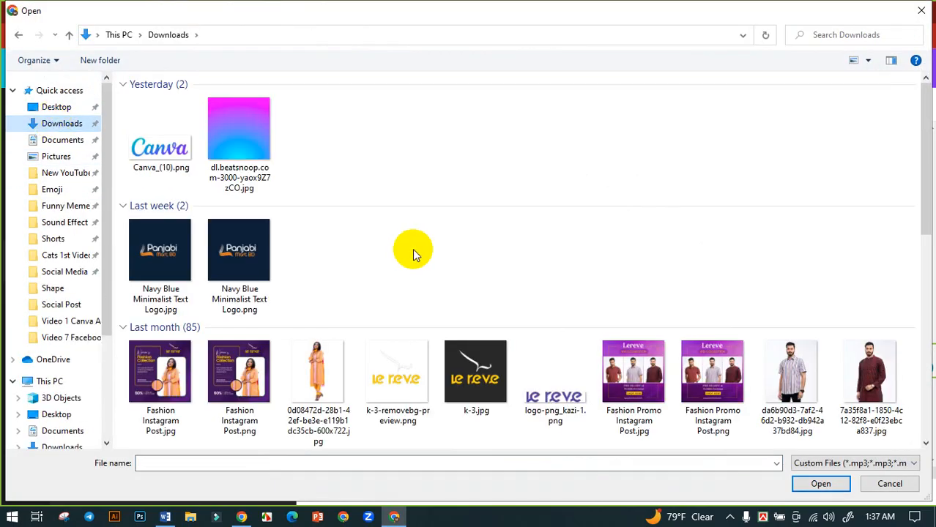
{"action": "scroll", "coordinate": [412, 248], "scroll_direction": "down", "scroll_amount": 3}
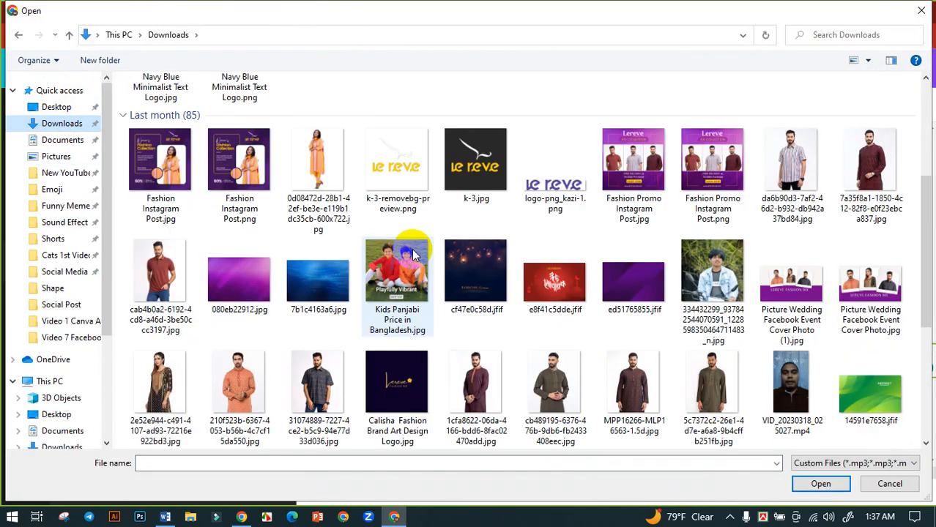
{"action": "left_click", "coordinate": [795, 183]}
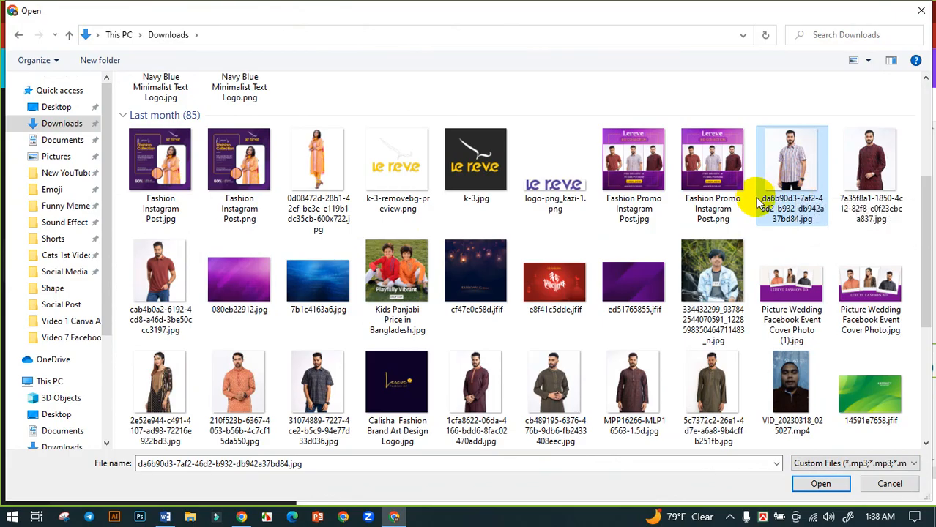
{"action": "left_click", "coordinate": [312, 396], "text": "ctrl"}
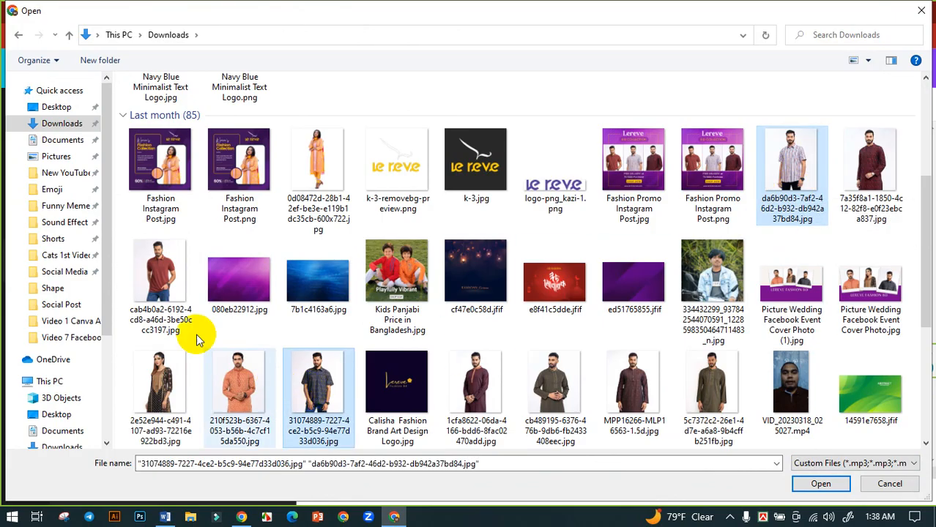
{"action": "left_click", "coordinate": [170, 293], "text": "ctrl"}
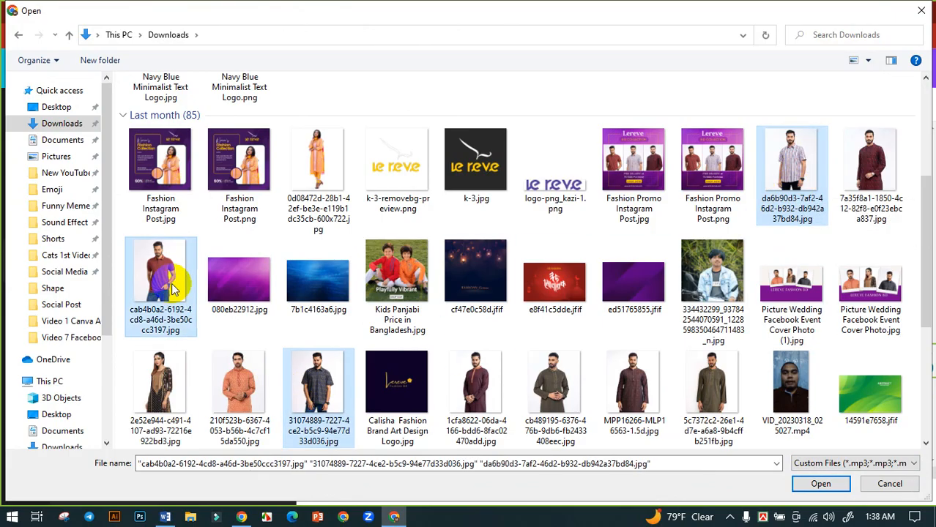
{"action": "left_click", "coordinate": [809, 484]}
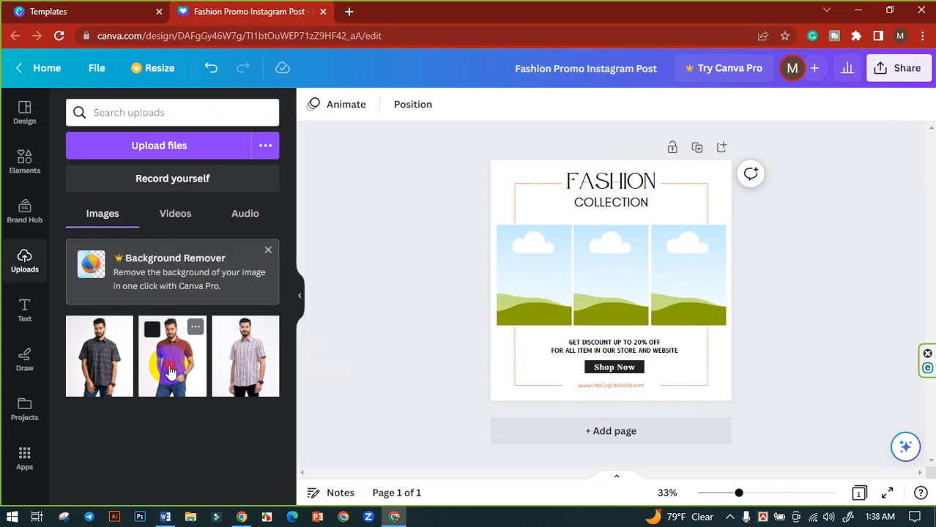
- Fill the third frame with the maroon polo photo, the middle with the striped shirt and the first with the dark patterned shirt
{"action": "left_click_drag", "start_coordinate": [169, 372], "coordinate": [689, 276]}
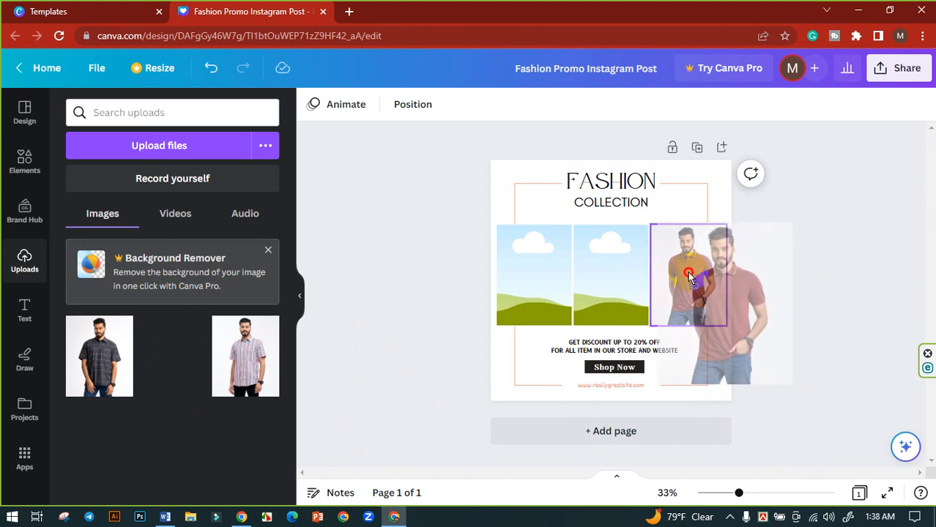
{"action": "left_click_drag", "start_coordinate": [688, 279], "coordinate": [688, 279]}
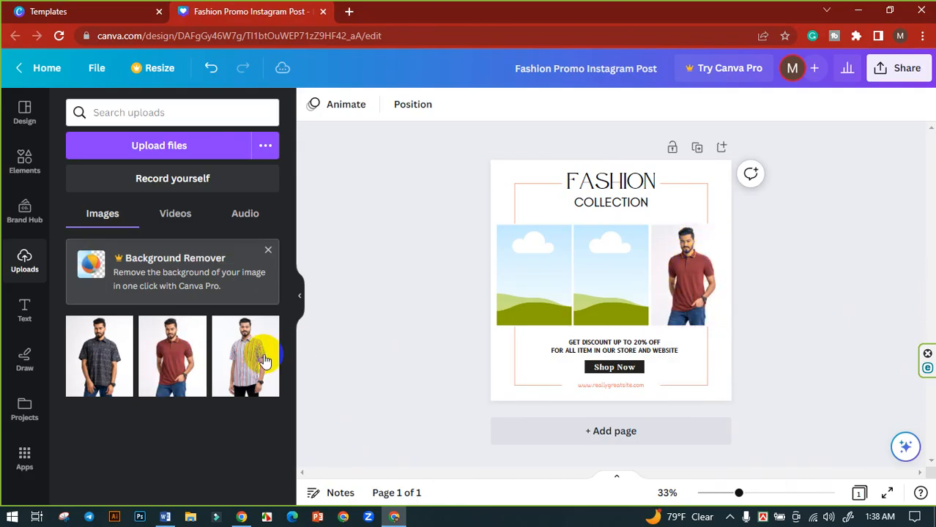
{"action": "left_click_drag", "start_coordinate": [245, 362], "coordinate": [599, 304]}
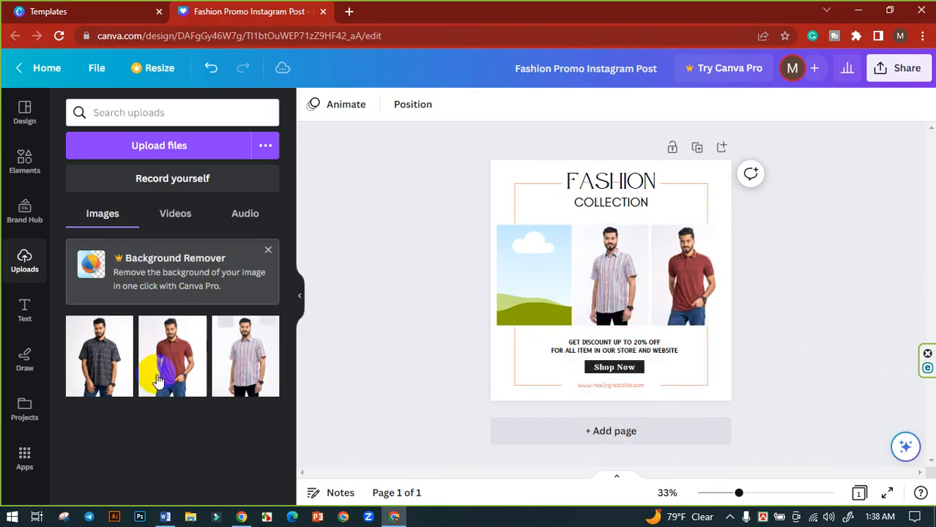
{"action": "left_click_drag", "start_coordinate": [107, 379], "coordinate": [512, 323]}
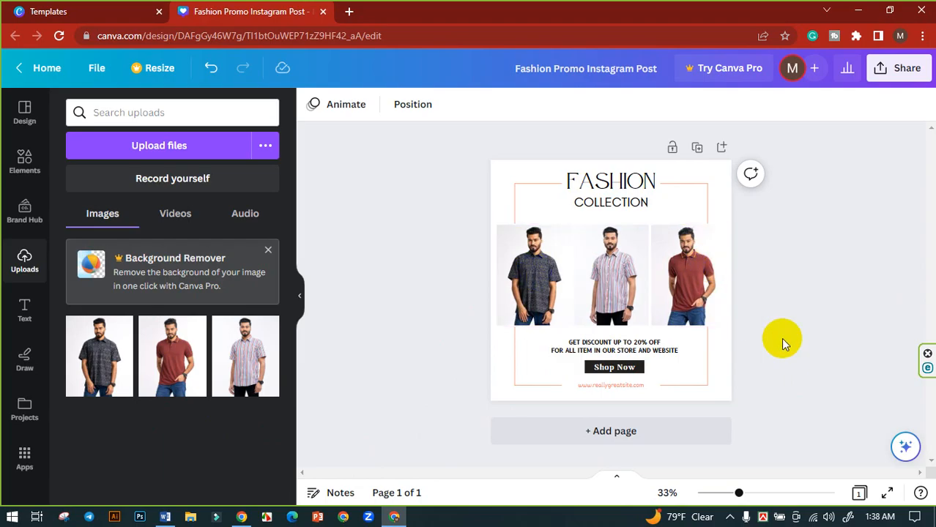
- Recolor the border's right vertical line with the brick red taken from the maroon polo photo's colors
{"action": "left_click", "coordinate": [707, 356]}
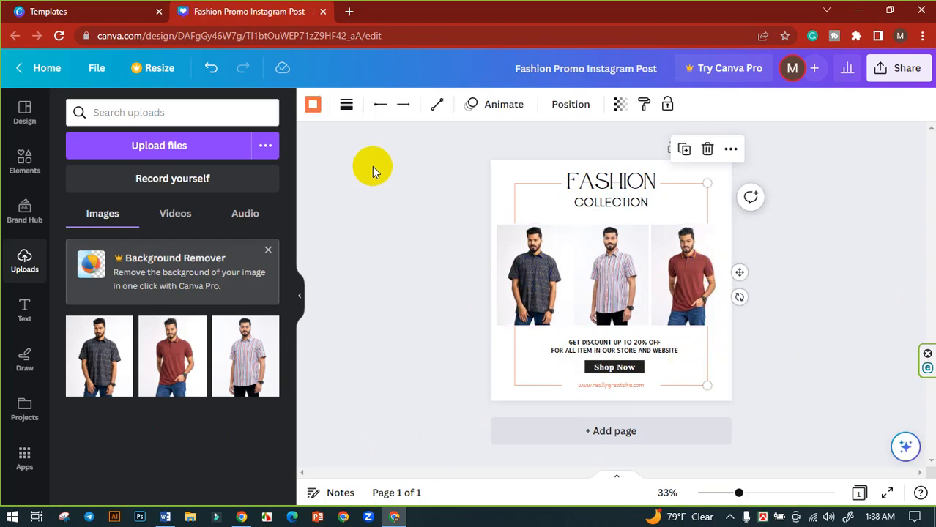
{"action": "left_click", "coordinate": [314, 107]}
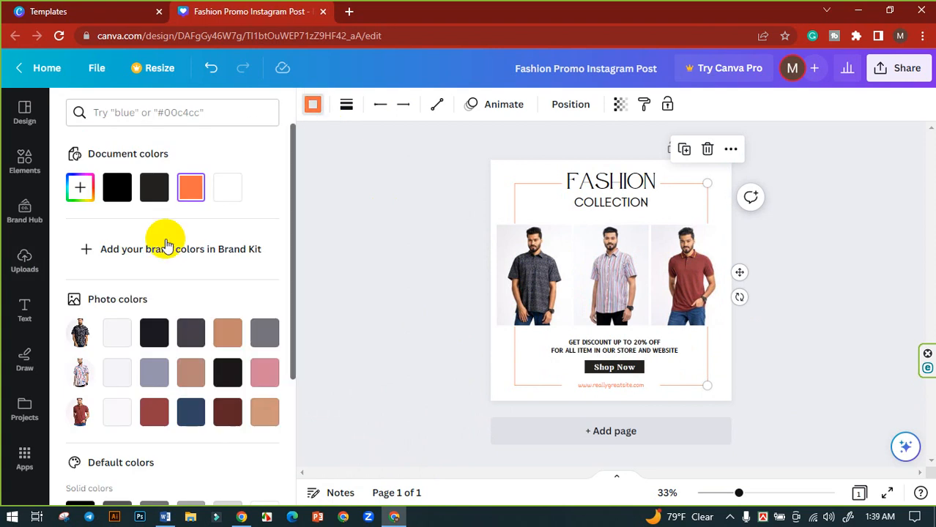
{"action": "left_click", "coordinate": [153, 412]}
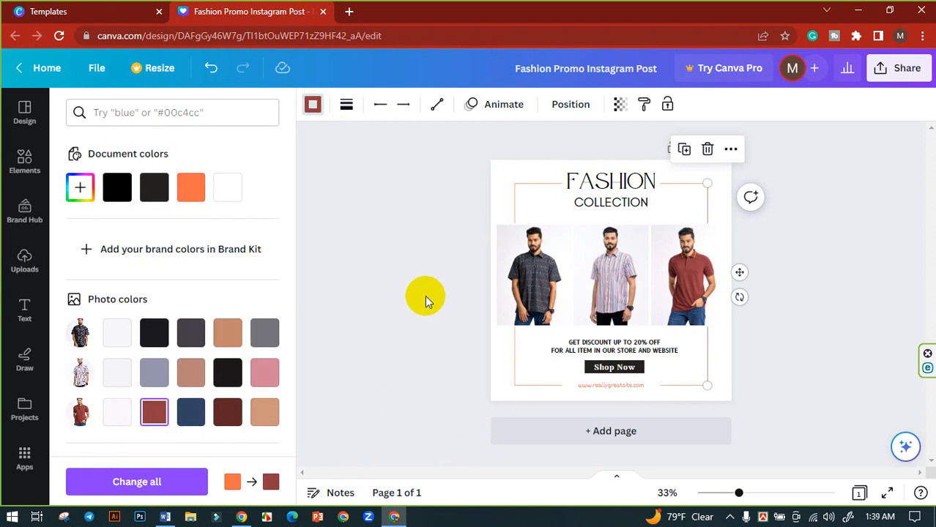
{"action": "left_click", "coordinate": [391, 310]}
- Give the border's left vertical line the same brick red from the maroon polo photo's colors
{"action": "left_click", "coordinate": [513, 355]}
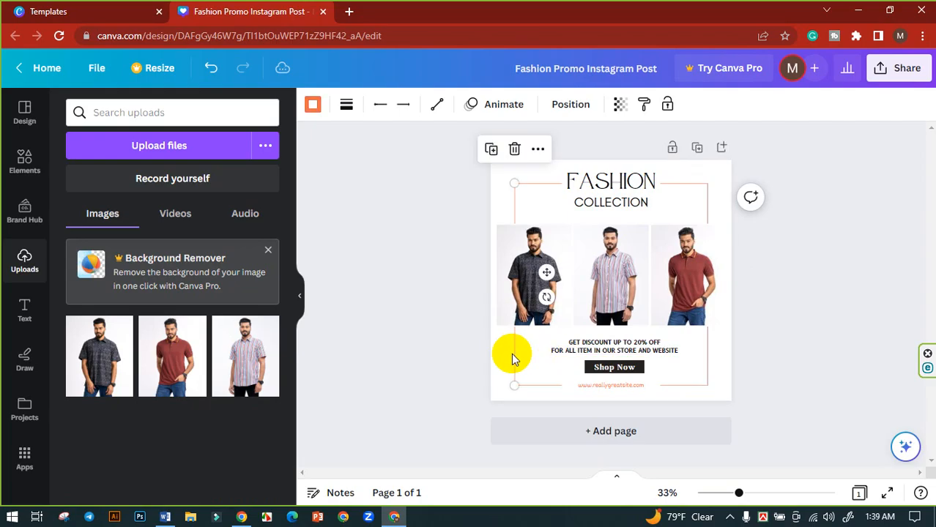
{"action": "left_click", "coordinate": [313, 105]}
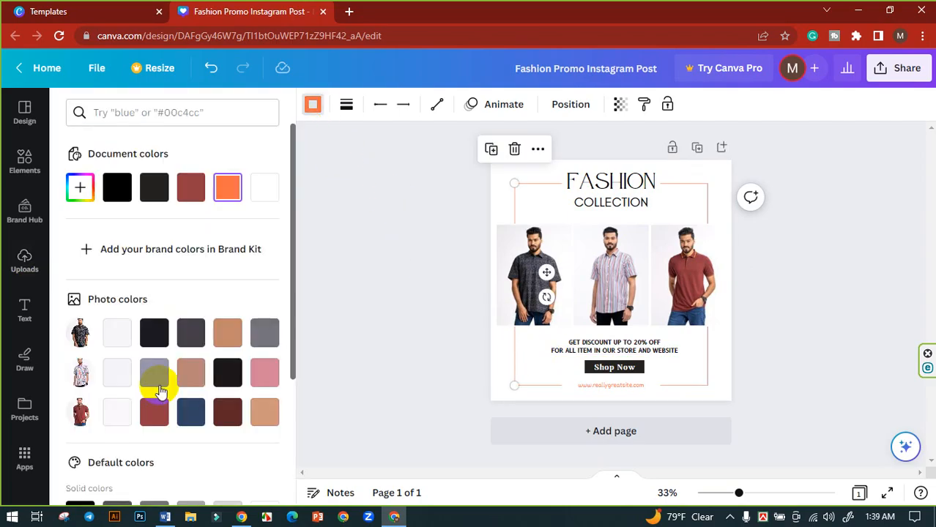
{"action": "left_click", "coordinate": [157, 408]}
{"action": "left_click", "coordinate": [409, 326]}
{"action": "left_click", "coordinate": [451, 220]}
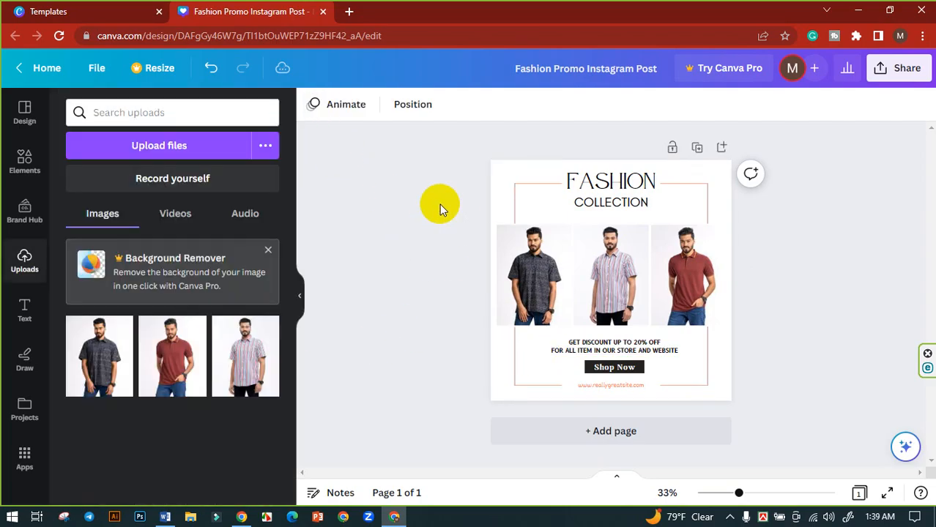
- Recolor both upper border lines beside the FASHION heading together with the polo photo's brick red
{"action": "left_click", "coordinate": [543, 188]}
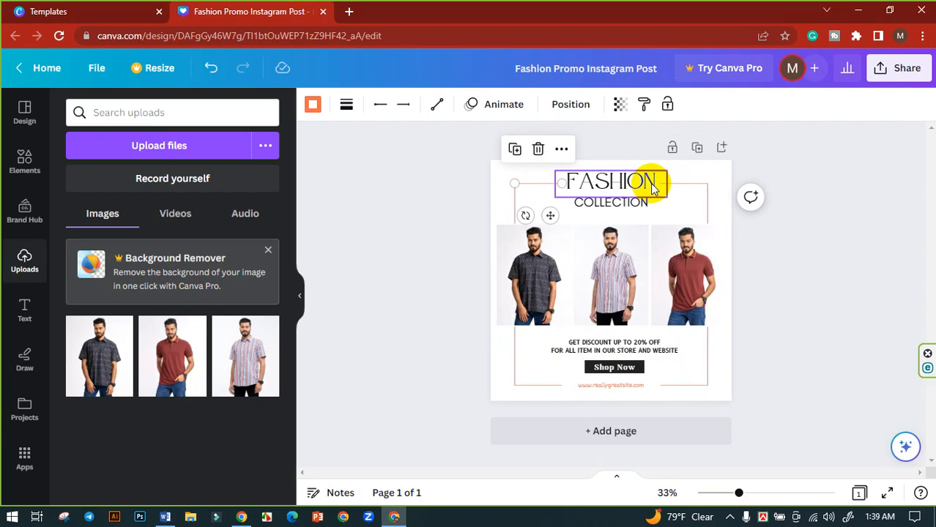
{"action": "left_click", "coordinate": [693, 189], "text": "shift"}
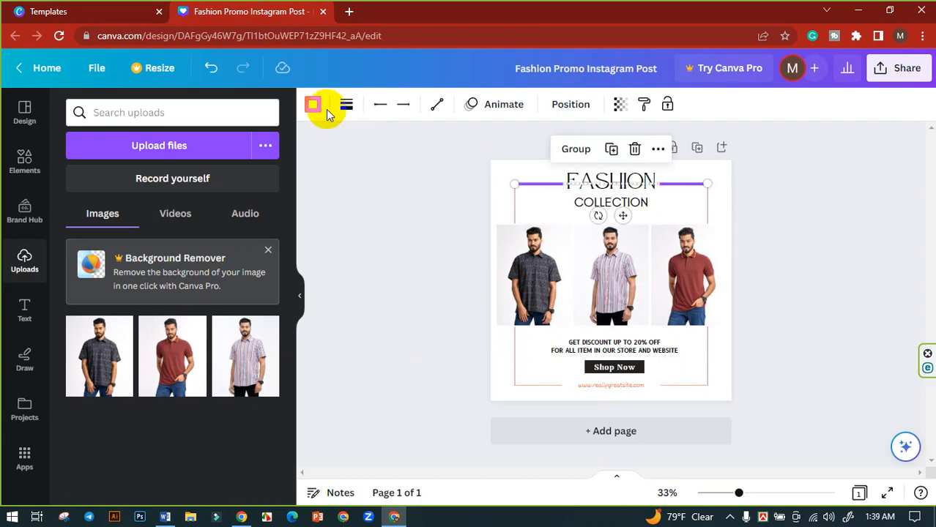
{"action": "left_click", "coordinate": [313, 105]}
{"action": "left_click", "coordinate": [154, 411]}
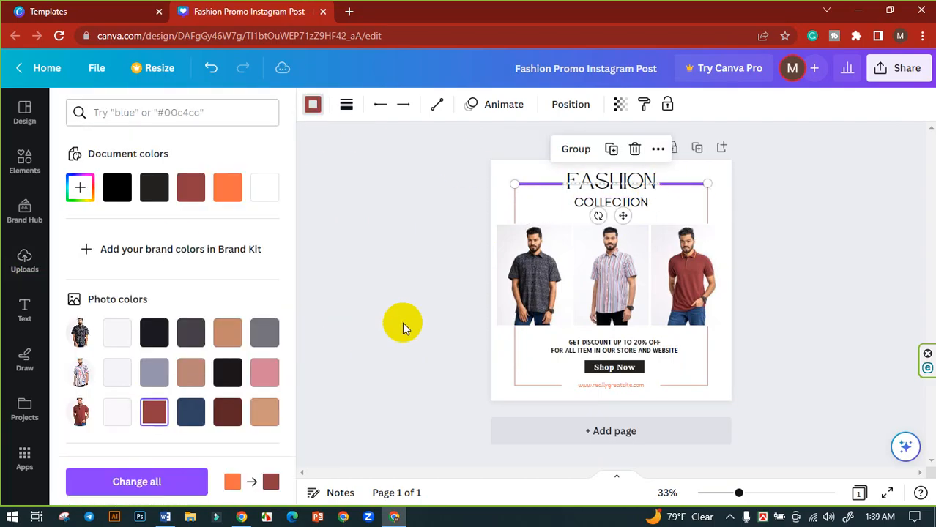
{"action": "left_click", "coordinate": [402, 322]}
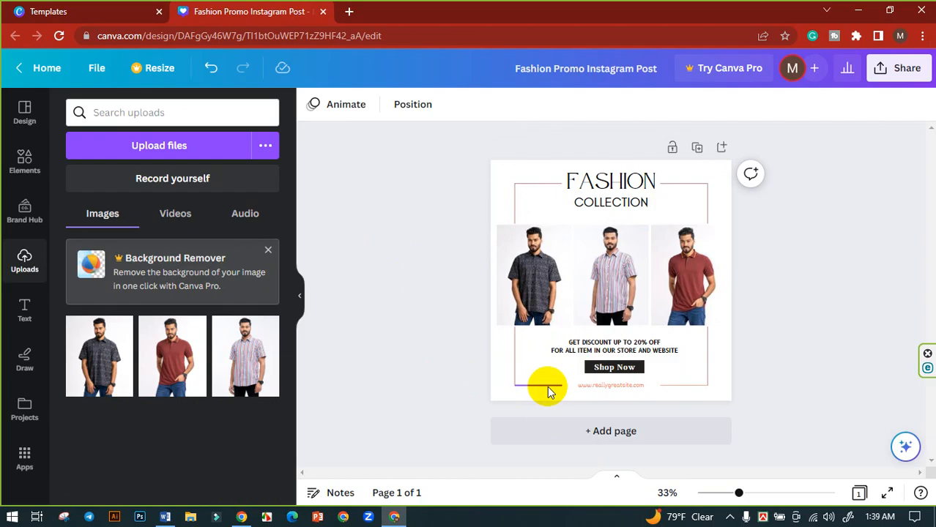
- Recolor both lower border lines beside the website address together with the polo photo's brick red
{"action": "left_click", "coordinate": [551, 385]}
{"action": "left_click", "coordinate": [674, 386], "text": "shift"}
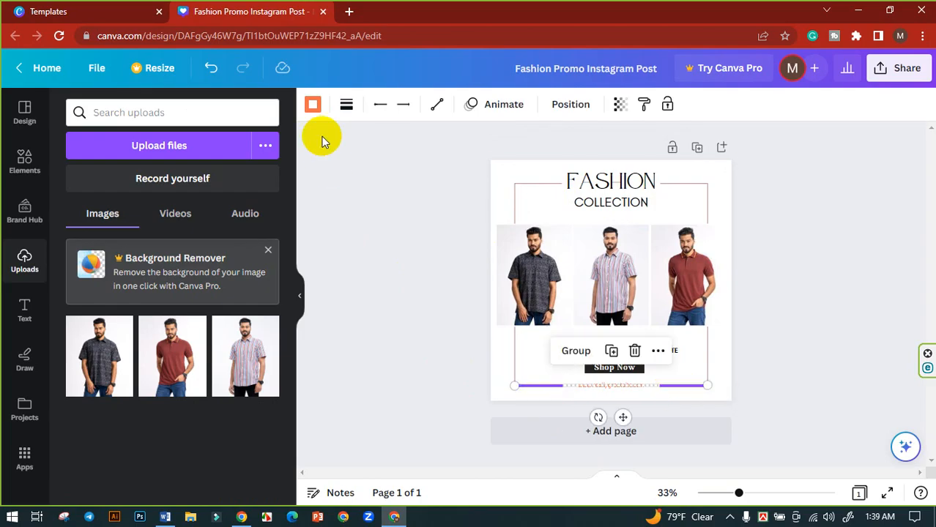
{"action": "left_click", "coordinate": [313, 104]}
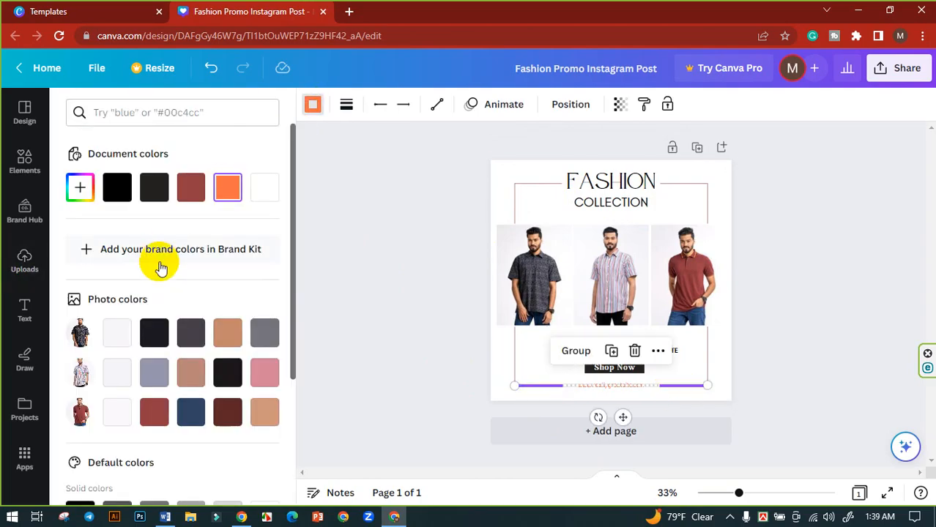
{"action": "left_click", "coordinate": [155, 412]}
{"action": "left_click", "coordinate": [366, 314]}
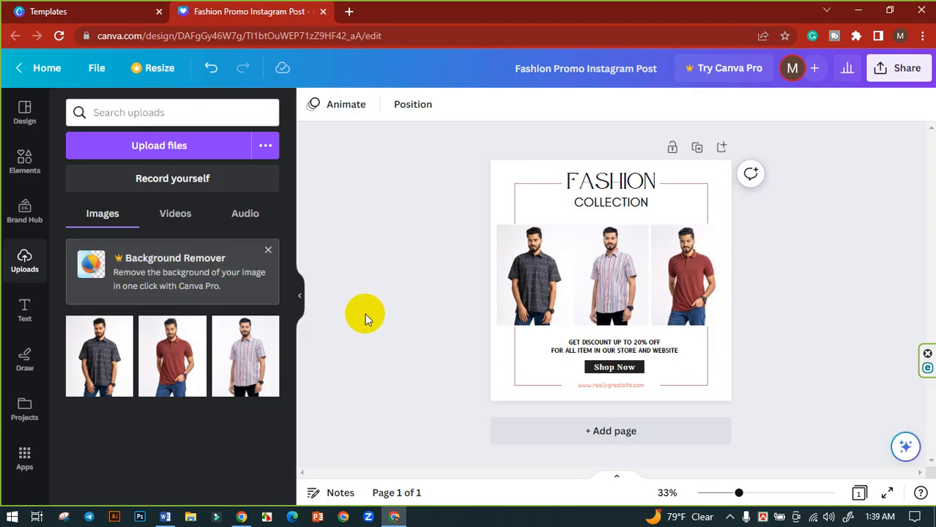
- Replace the FASHION heading text with "EID MENS"
{"action": "left_click", "coordinate": [610, 180]}
{"action": "left_click", "coordinate": [606, 179]}
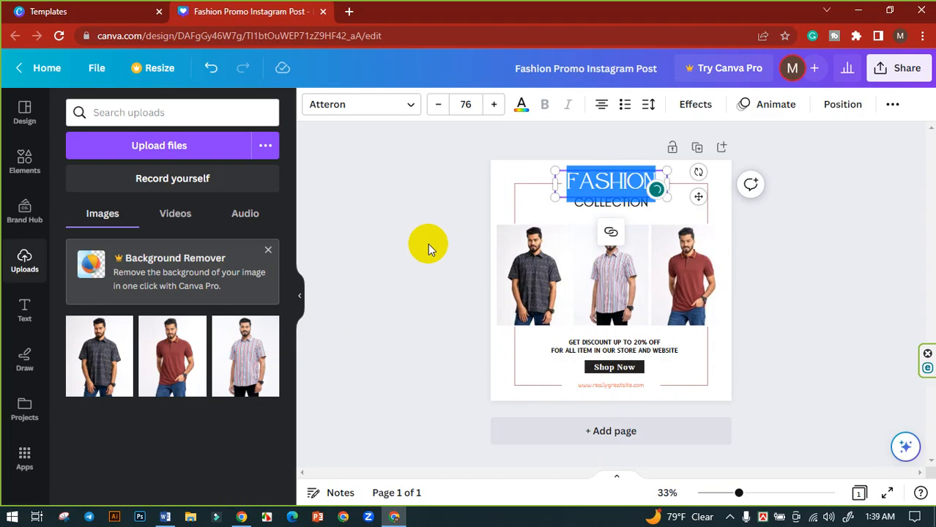
{"action": "type", "text": "EID"}
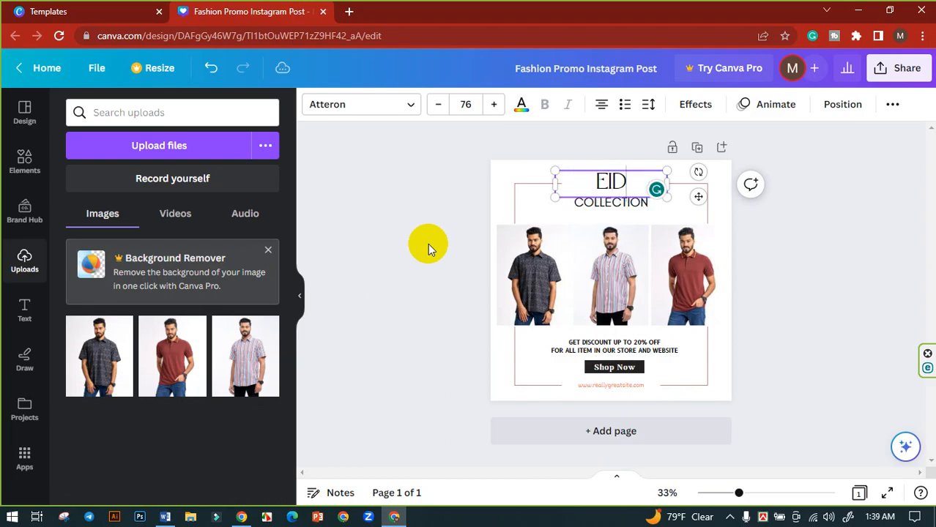
{"action": "type", "text": " MENS"}
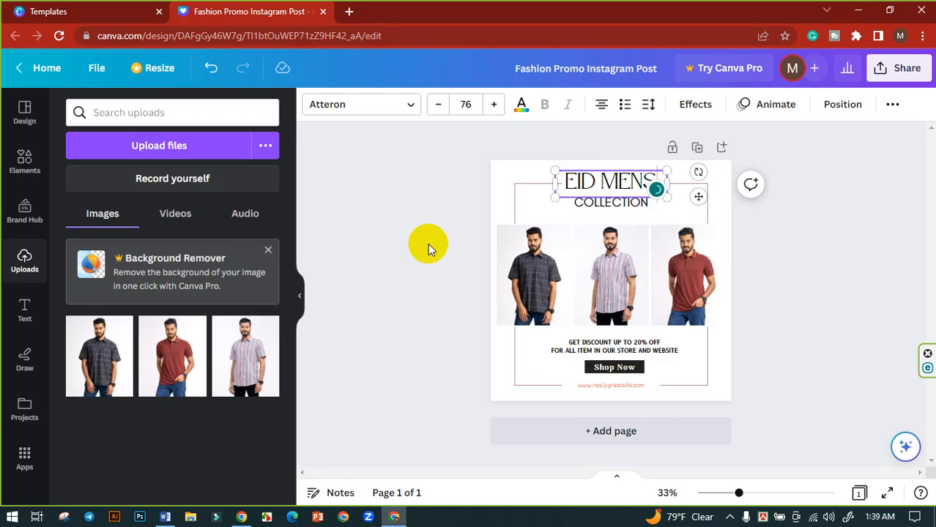
{"action": "key", "text": "Return"}
{"action": "type", "text": "FA"}
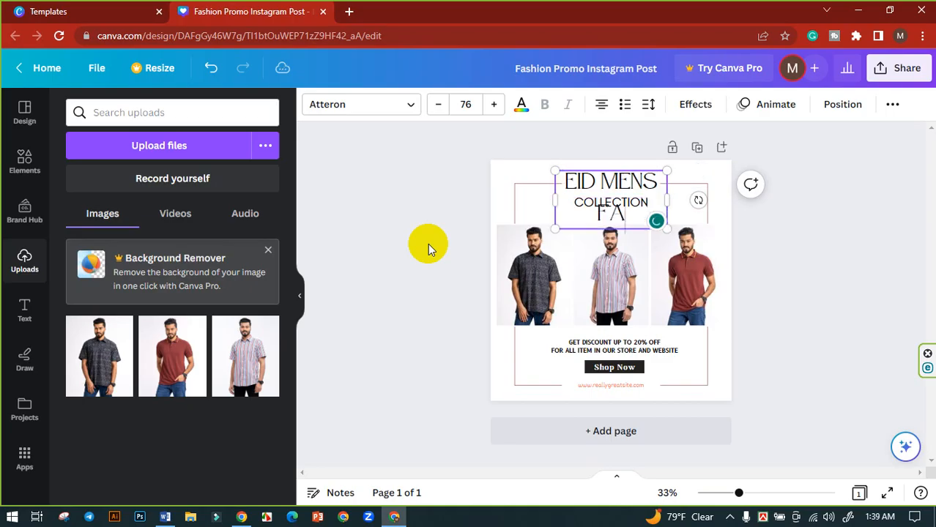
{"action": "type", "text": "SHION"}
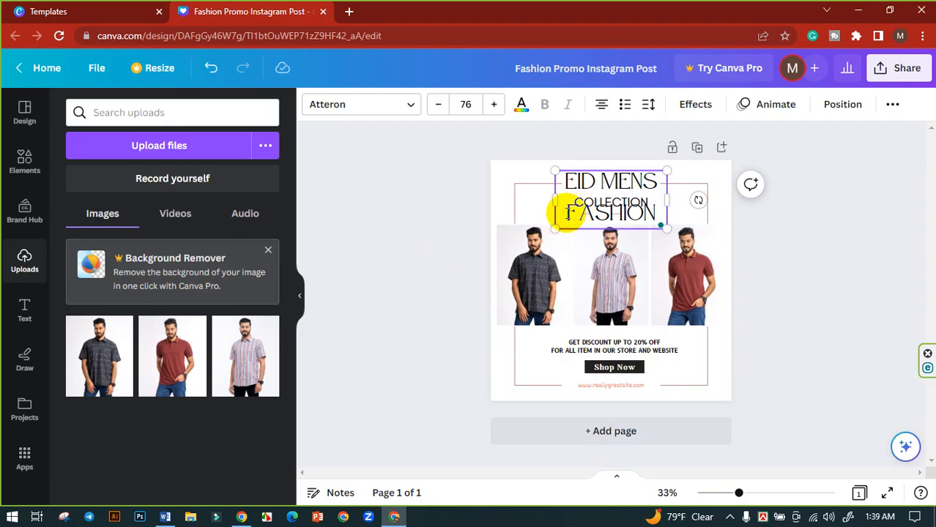
{"action": "mouse_move", "coordinate": [567, 213]}
{"action": "left_mouse_down"}
{"action": "mouse_move", "coordinate": [674, 215]}
{"action": "mouse_move", "coordinate": [632, 223]}
{"action": "mouse_move", "coordinate": [575, 212]}
{"action": "left_mouse_up"}
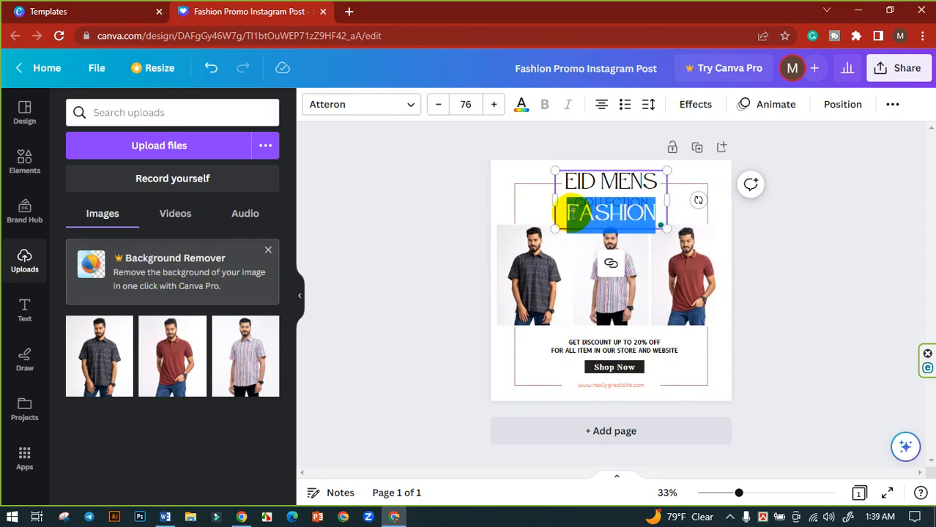
{"action": "key", "text": "ctrl+z"}
{"action": "key", "text": "ctrl+z"}
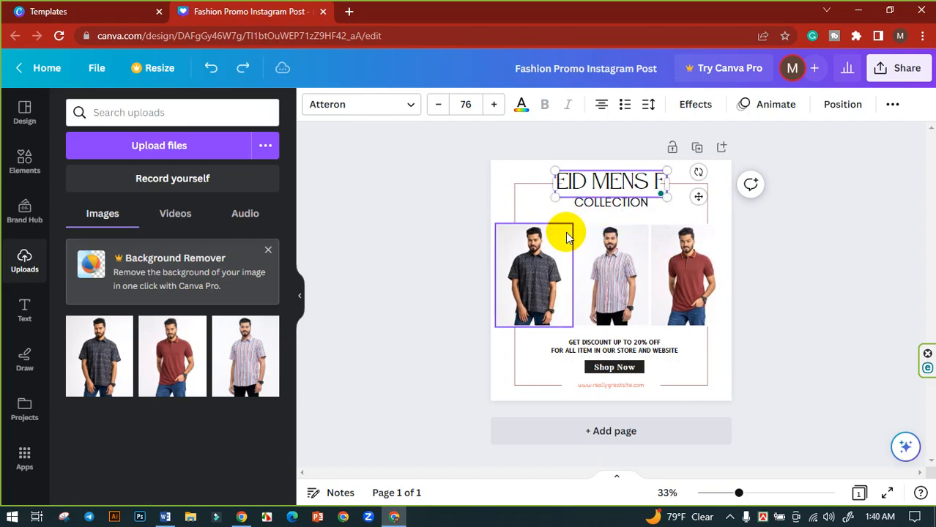
{"action": "key", "text": "ctrl+z"}
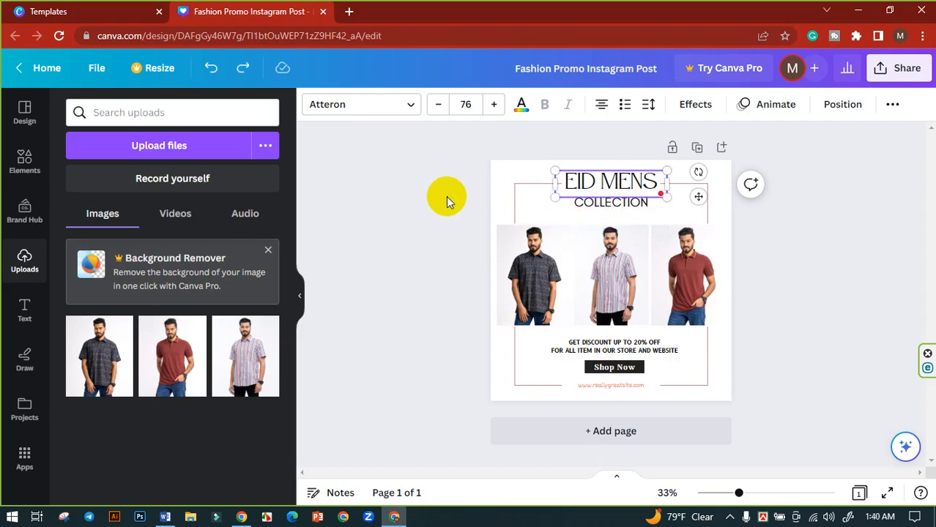
- Insert the word "FASHION" before COLLECTION in the subheading below EID MENS
{"action": "left_click", "coordinate": [446, 196]}
{"action": "left_click", "coordinate": [589, 205]}
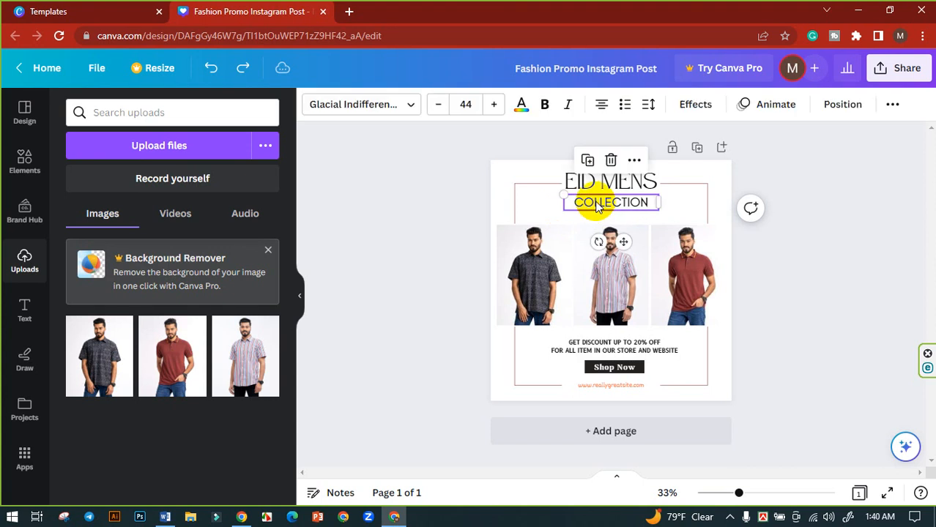
{"action": "left_click", "coordinate": [580, 206]}
{"action": "left_click", "coordinate": [570, 206]}
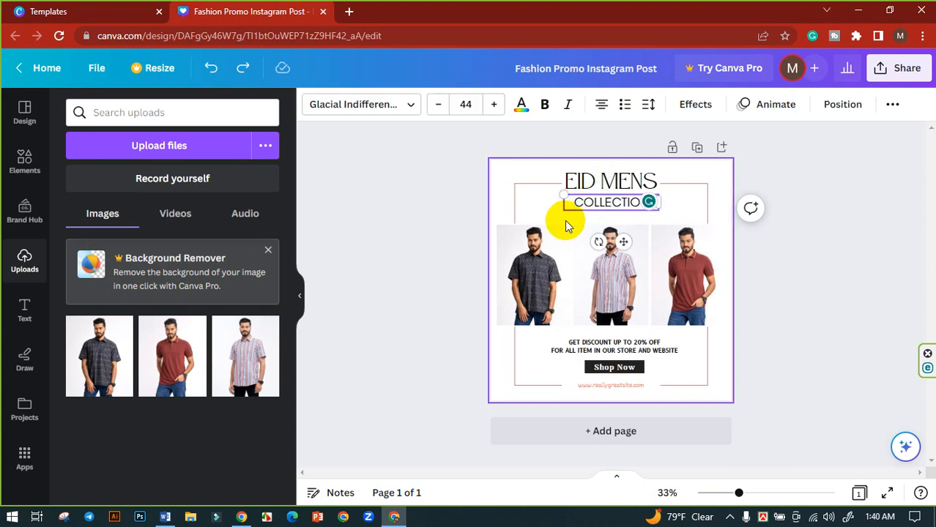
{"action": "type", "text": "F"}
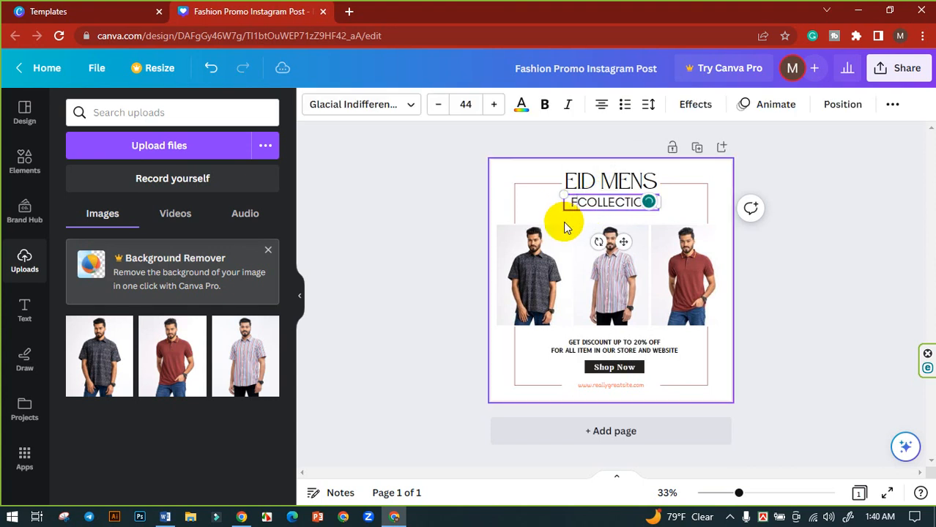
{"action": "type", "text": "ASHION"}
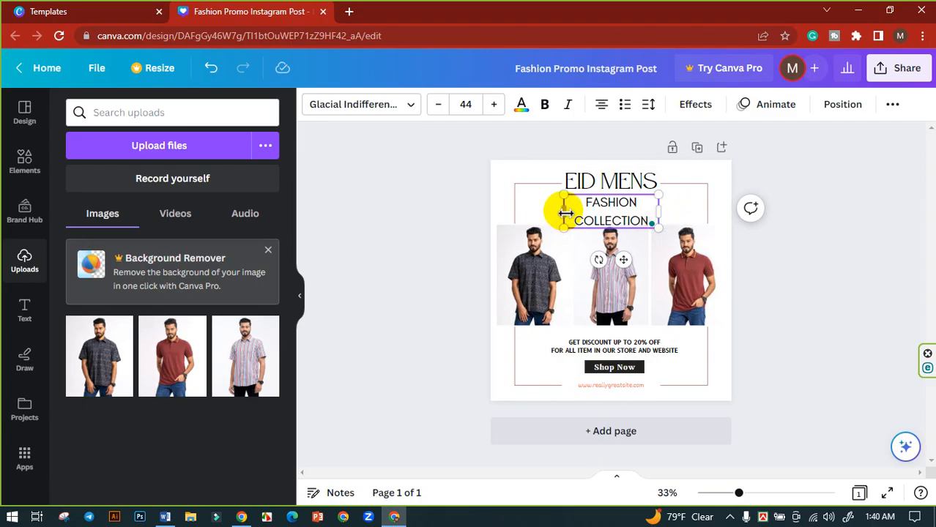
- Widen the subheading's text box so FASHION COLLECTION fits on one line, and center it below the EID MENS heading
{"action": "left_click_drag", "start_coordinate": [662, 211], "coordinate": [704, 210]}
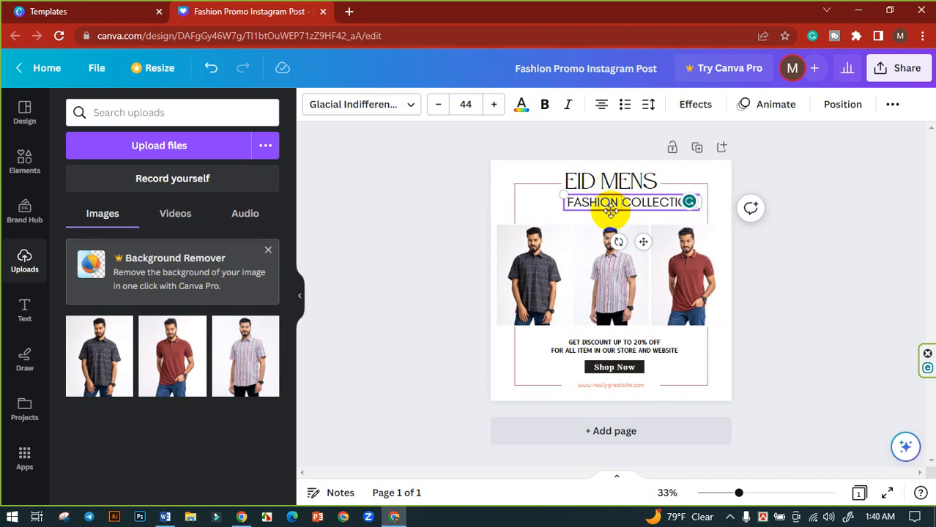
{"action": "left_click", "coordinate": [432, 237]}
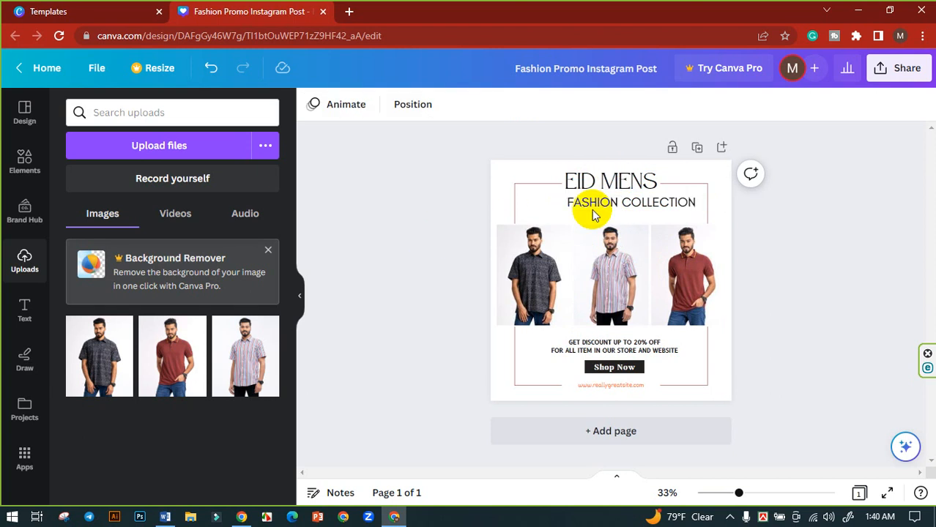
{"action": "left_click", "coordinate": [637, 209]}
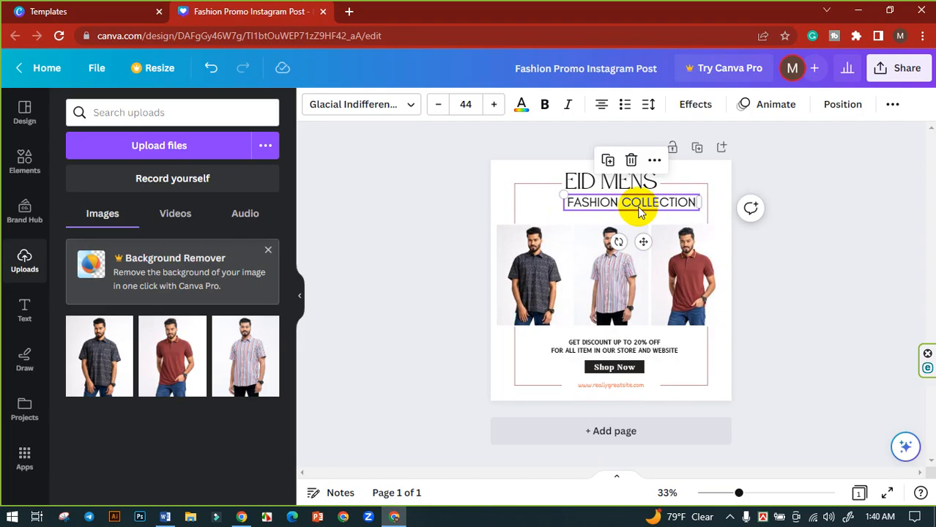
{"action": "left_click_drag", "start_coordinate": [637, 209], "coordinate": [615, 207]}
{"action": "left_click", "coordinate": [443, 219]}
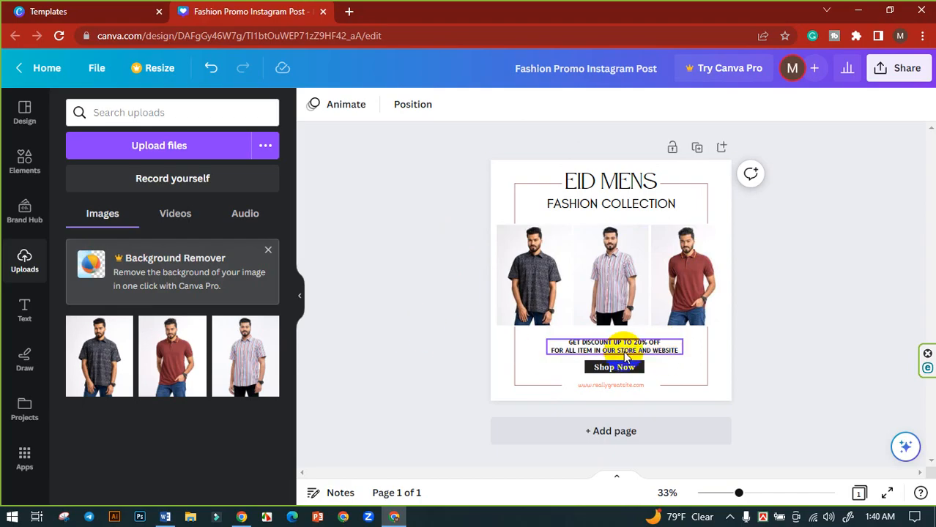
- For the selected placeholder website text, find Le Reve's site through a web search for "lereve" in a new tab and copy its address
{"action": "left_click", "coordinate": [613, 383]}
{"action": "double_click", "coordinate": [606, 383]}
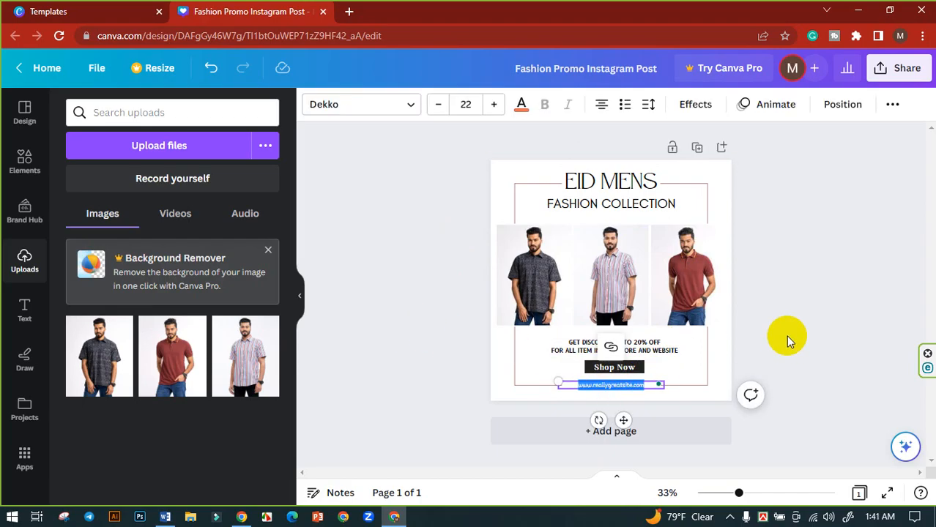
{"action": "left_click", "coordinate": [348, 11]}
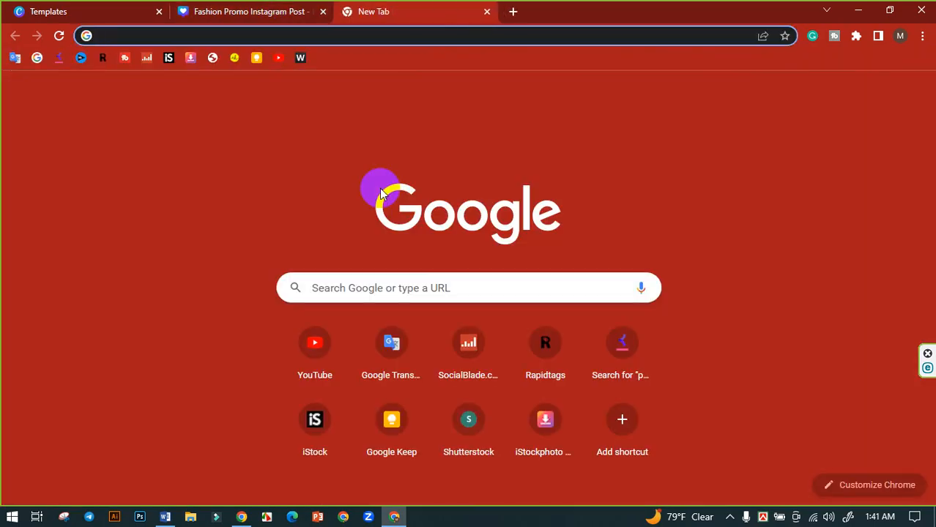
{"action": "type", "text": "lere"}
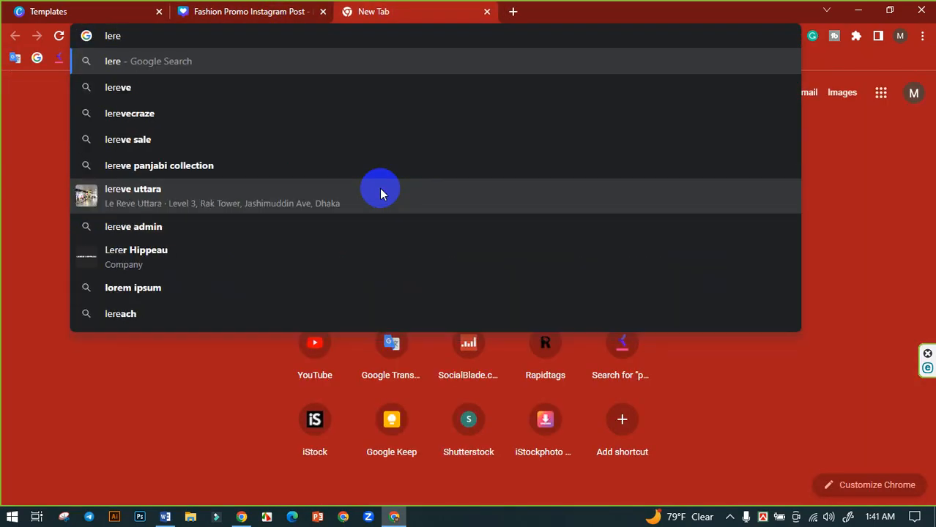
{"action": "type", "text": "ve"}
{"action": "key", "text": "Return"}
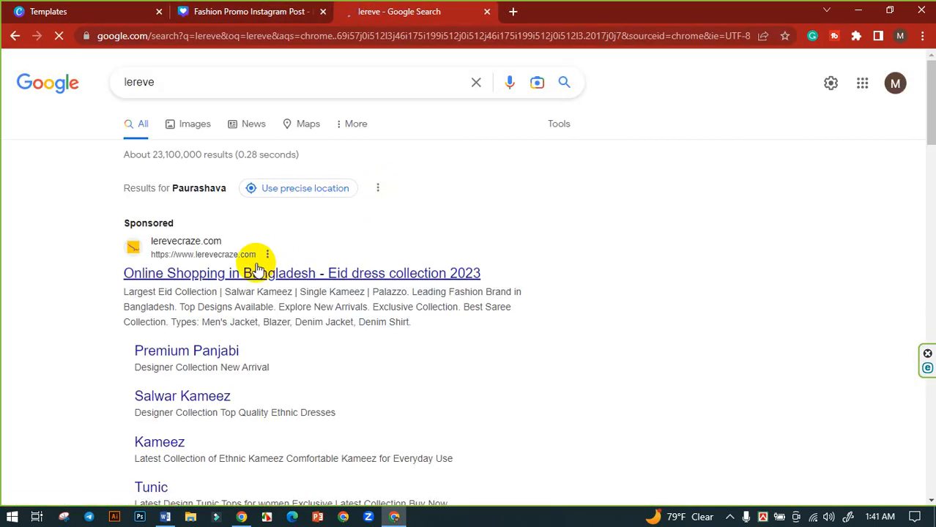
{"action": "scroll", "coordinate": [262, 351], "scroll_direction": "down", "scroll_amount": 6}
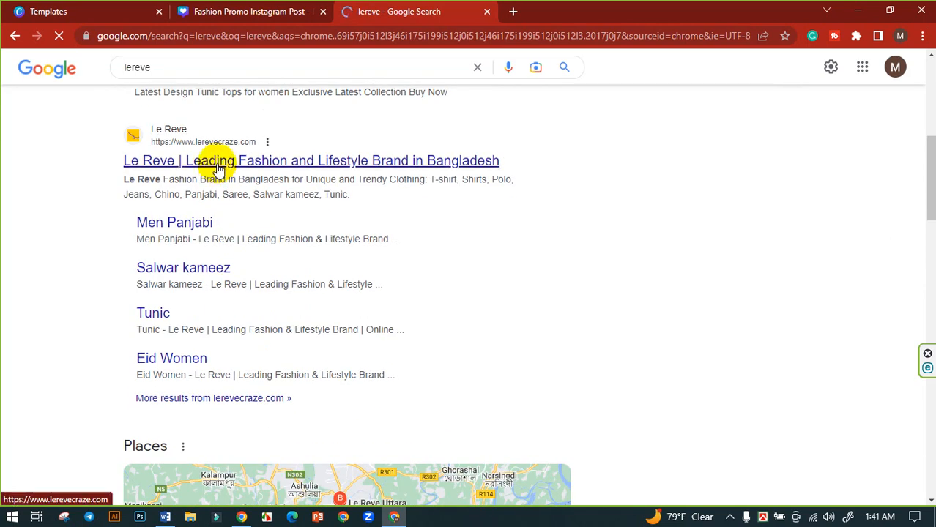
{"action": "left_click", "coordinate": [218, 163]}
{"action": "left_click", "coordinate": [194, 34]}
{"action": "key", "text": "ctrl+c"}
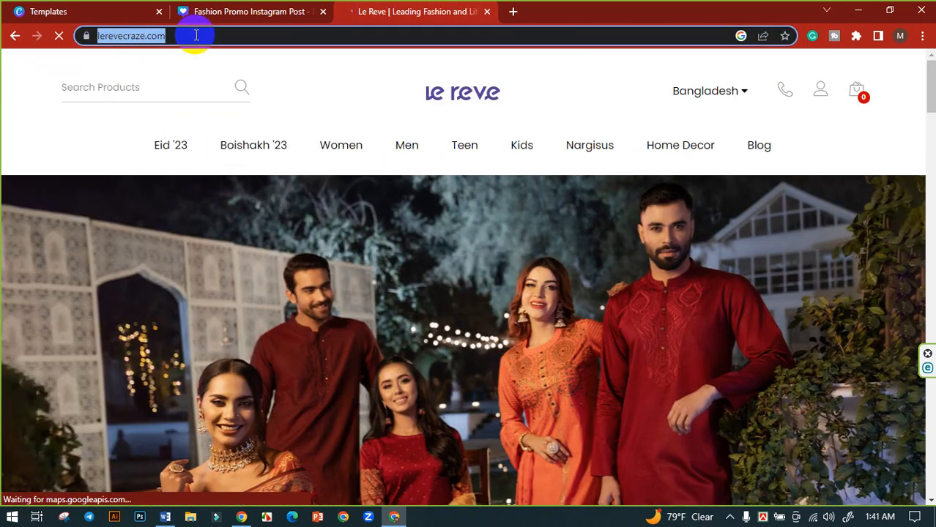
- Return to the Canva design and replace the placeholder website text below Shop Now with the copied address
{"action": "left_click", "coordinate": [219, 10]}
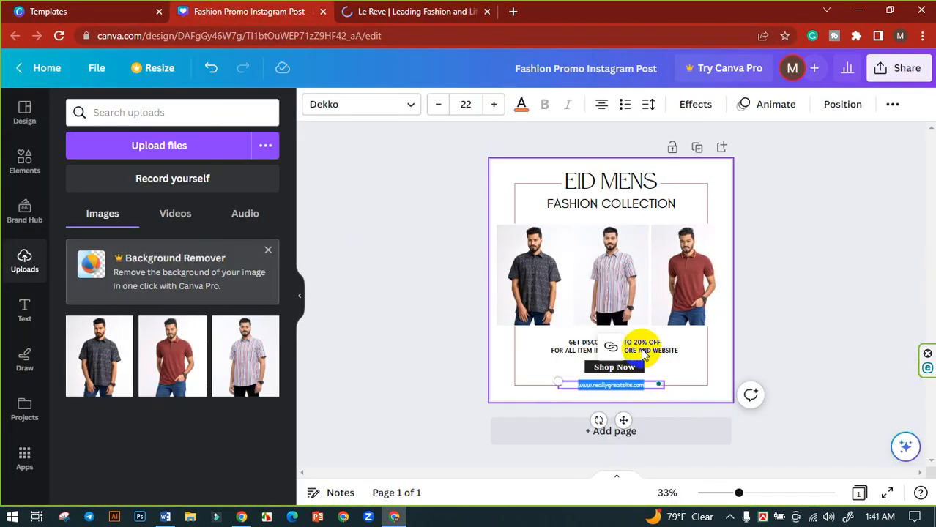
{"action": "key", "text": "ctrl+v"}
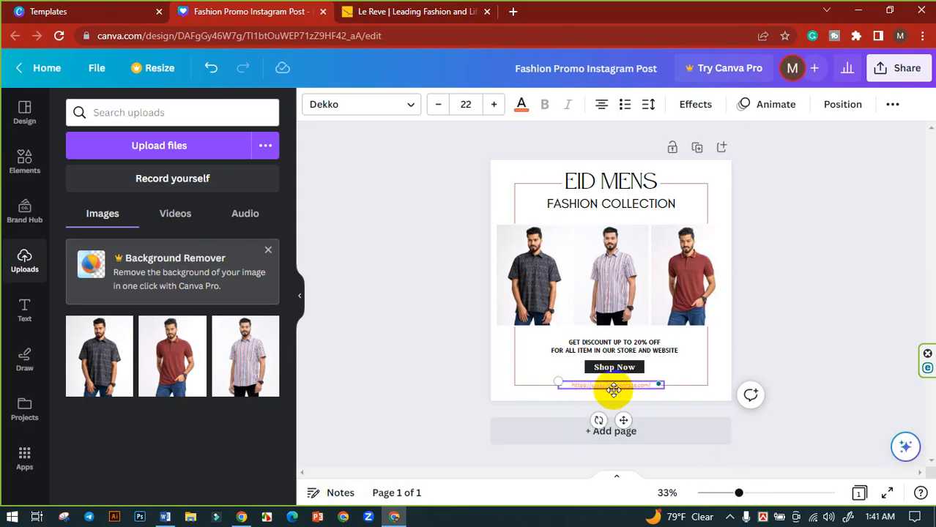
{"action": "left_click", "coordinate": [407, 11]}
{"action": "left_click", "coordinate": [271, 13]}
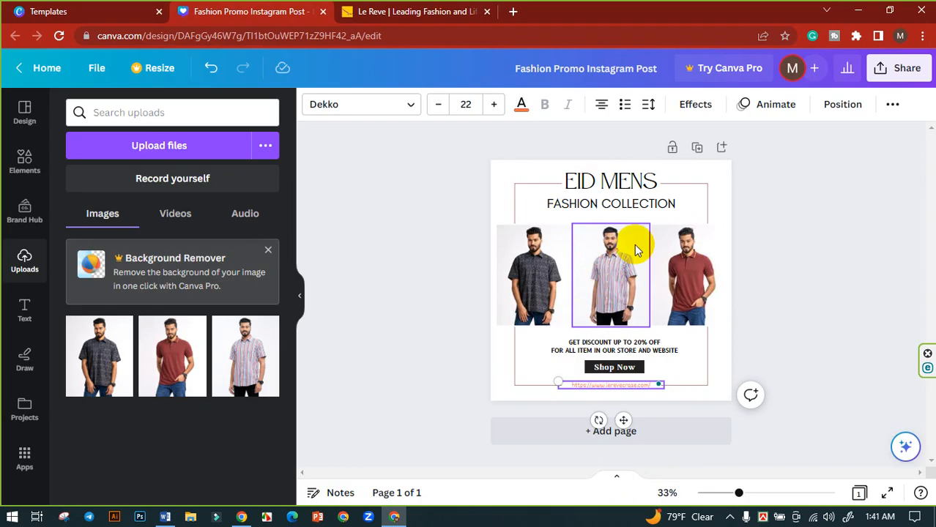
{"action": "left_click_drag", "start_coordinate": [740, 493], "coordinate": [760, 493]}
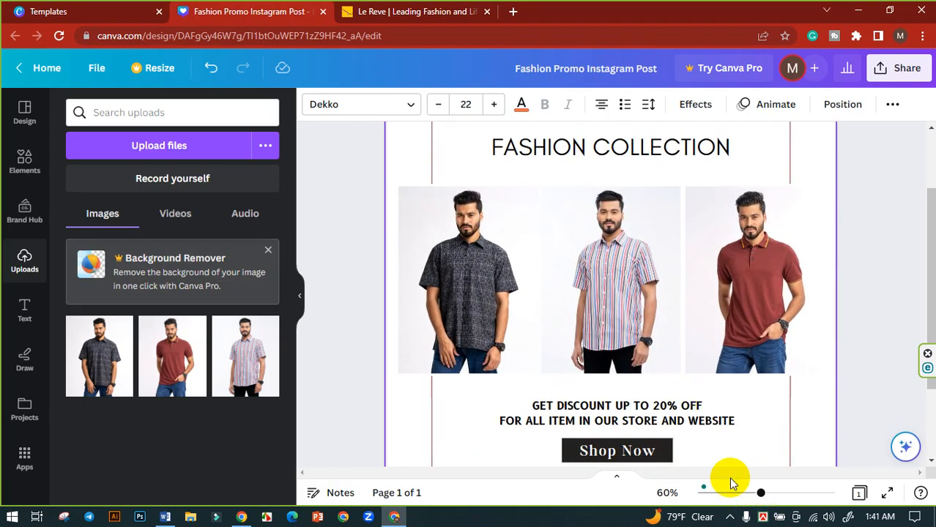
{"action": "scroll", "coordinate": [621, 374], "scroll_direction": "down", "scroll_amount": 2}
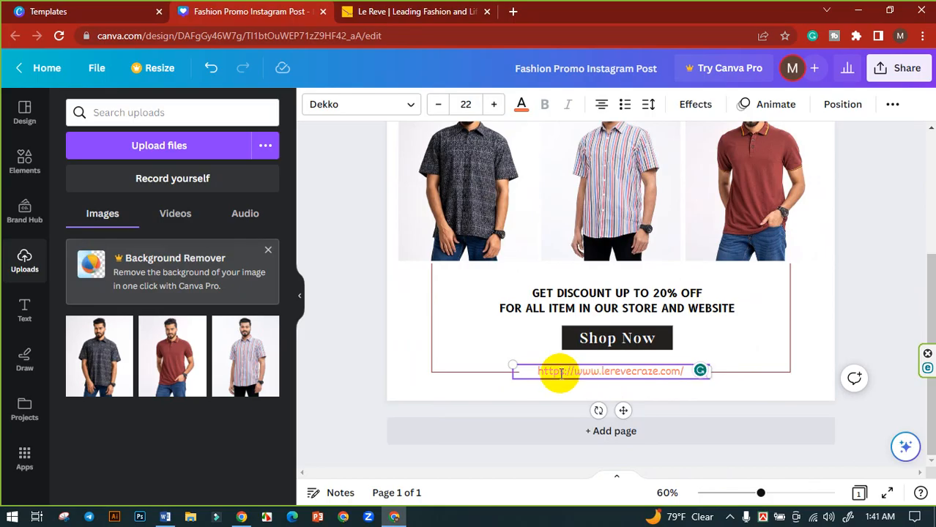
{"action": "left_click_drag", "start_coordinate": [575, 372], "coordinate": [536, 375]}
{"action": "key", "text": "BackSpace"}
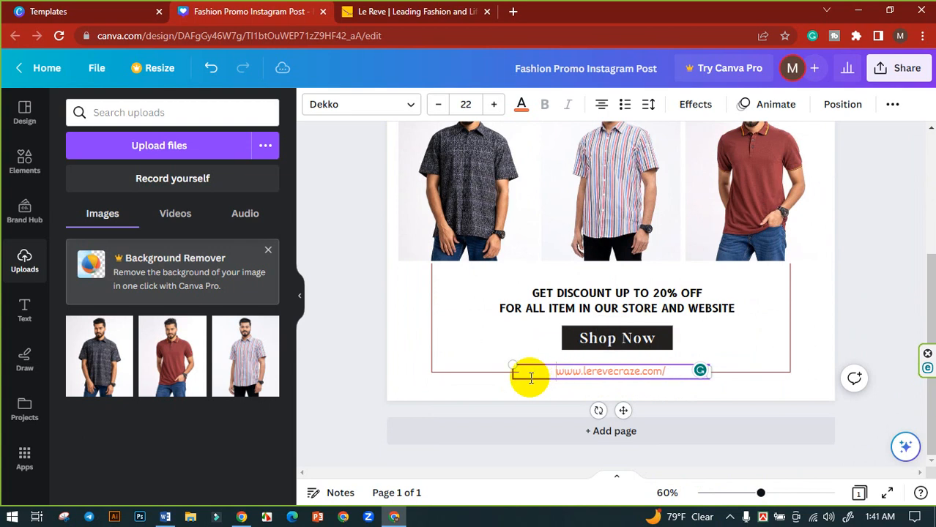
{"action": "left_click", "coordinate": [667, 369]}
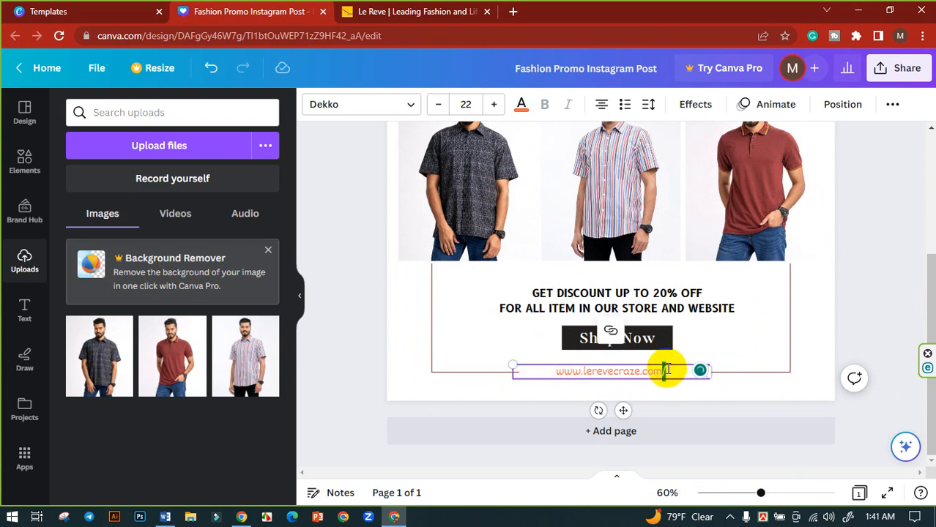
{"action": "key", "text": "BackSpace"}
- Set the whole website address in the Glacial Indifference font with a letter spacing of 217
{"action": "left_click_drag", "start_coordinate": [667, 372], "coordinate": [514, 405]}
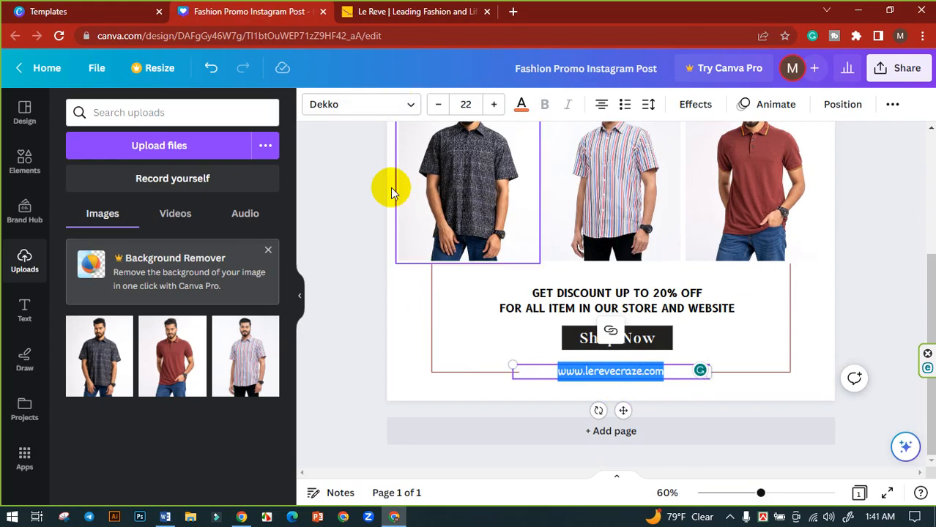
{"action": "left_click", "coordinate": [406, 114]}
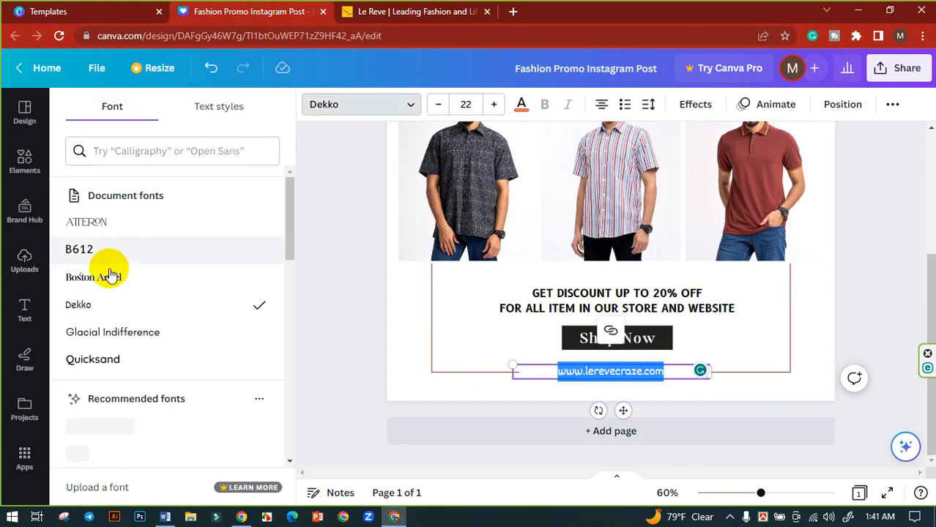
{"action": "left_click", "coordinate": [95, 330]}
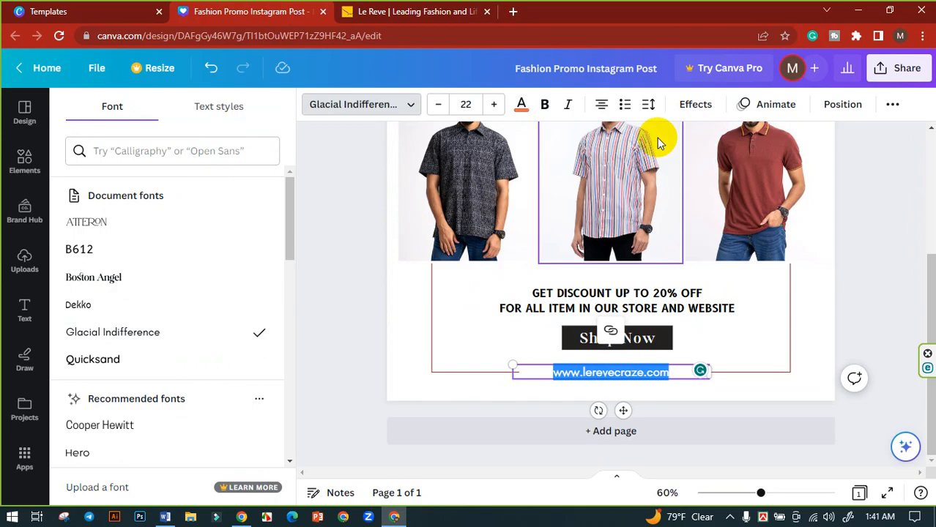
{"action": "left_click", "coordinate": [652, 106]}
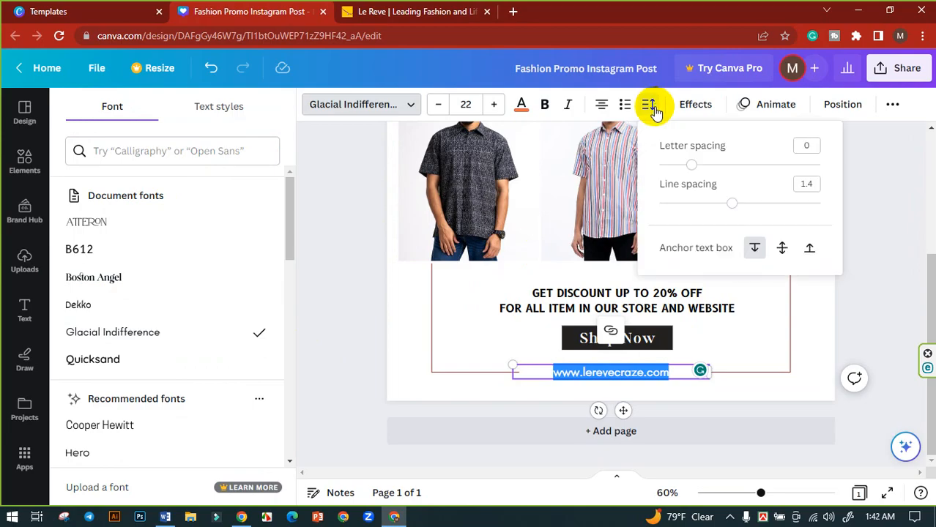
{"action": "left_click_drag", "start_coordinate": [695, 167], "coordinate": [727, 173]}
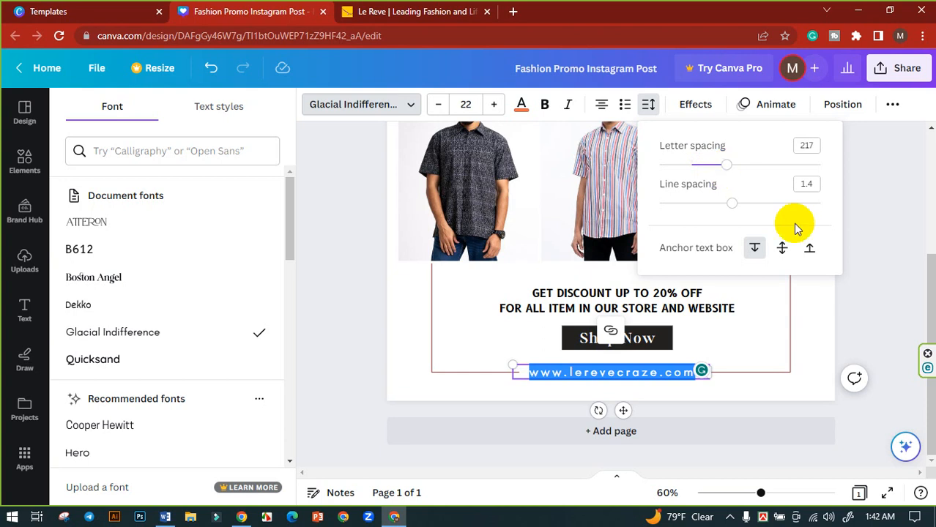
{"action": "left_click", "coordinate": [849, 322]}
{"action": "left_click", "coordinate": [848, 322]}
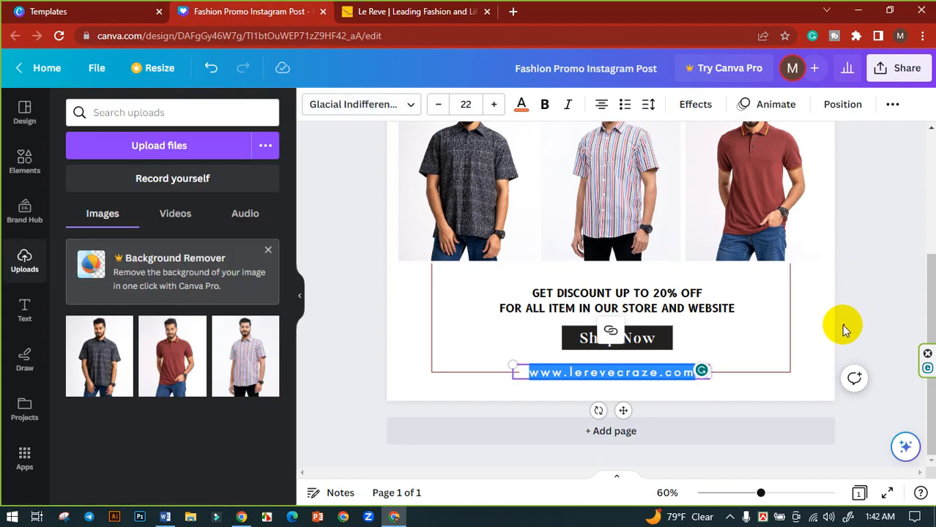
- Recolor the website address below Shop Now in a brick-red tone from the red polo shirt's photo colors
{"action": "left_click", "coordinate": [841, 324]}
{"action": "left_click", "coordinate": [617, 375]}
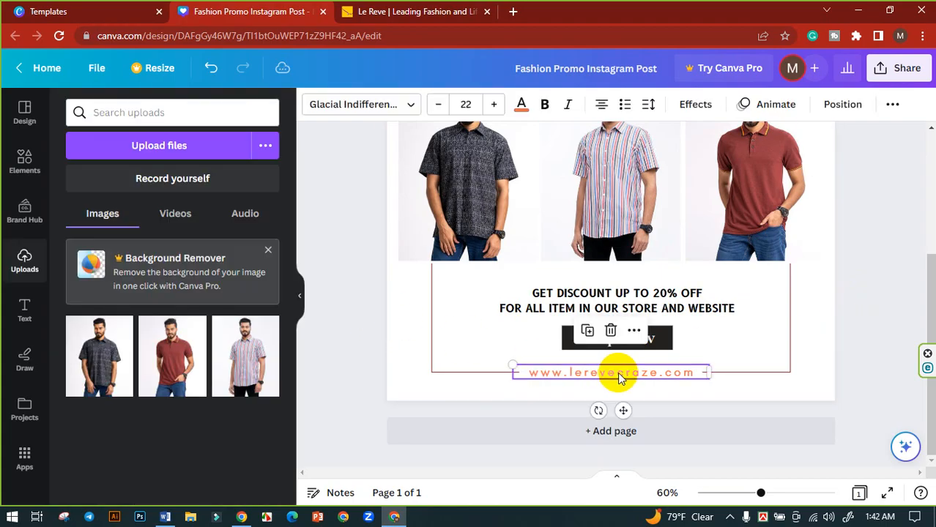
{"action": "left_click", "coordinate": [521, 106]}
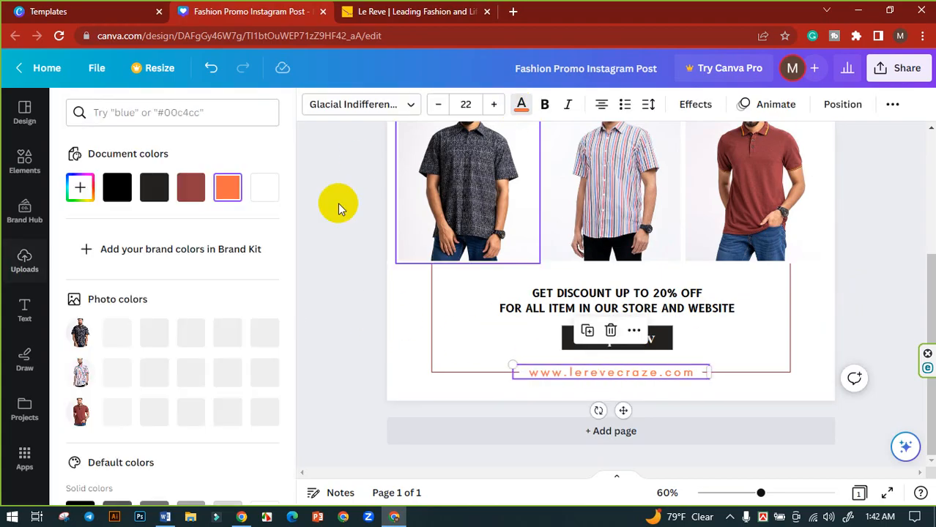
{"action": "left_click", "coordinate": [155, 410]}
{"action": "left_click", "coordinate": [366, 309]}
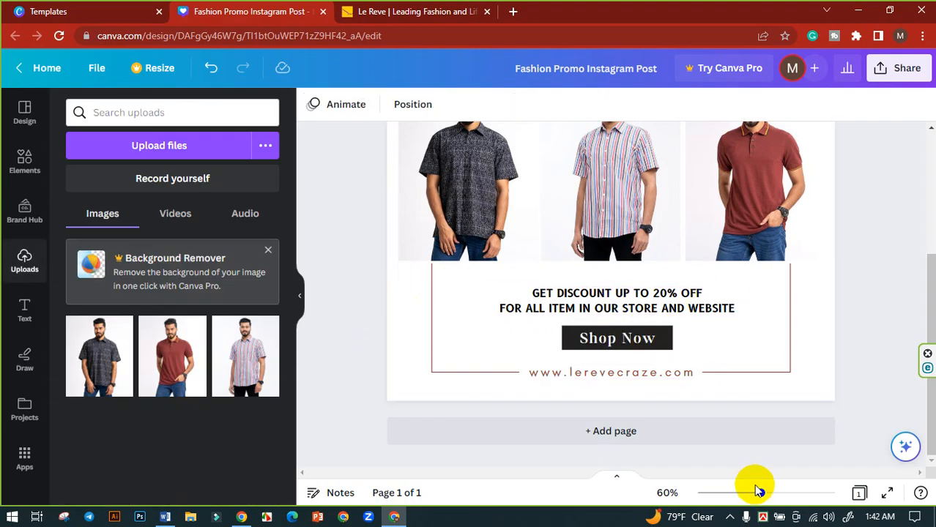
- Download the finished design as a PNG image at 1,080 × 1,080 px
{"action": "left_click_drag", "start_coordinate": [760, 492], "coordinate": [749, 491]}
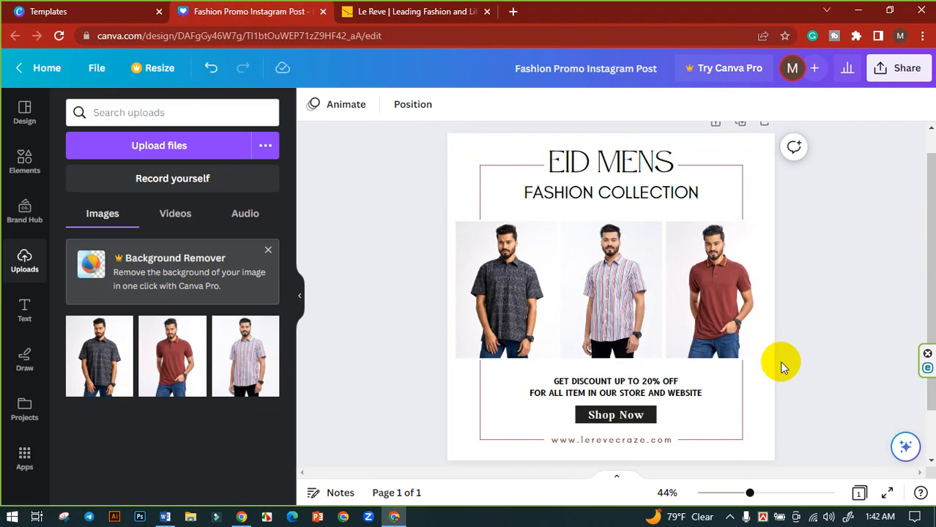
{"action": "scroll", "coordinate": [776, 358], "scroll_direction": "down", "scroll_amount": 2}
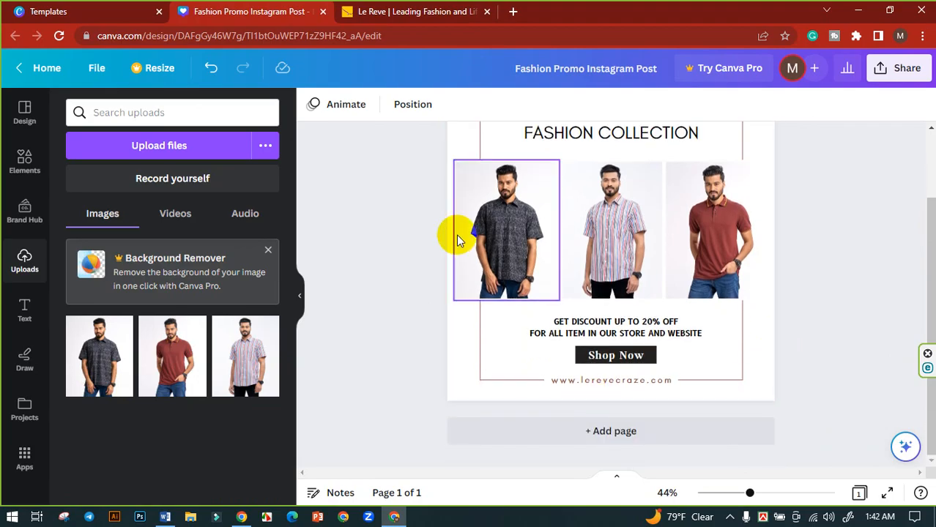
{"action": "scroll", "coordinate": [455, 220], "scroll_direction": "up", "scroll_amount": 2}
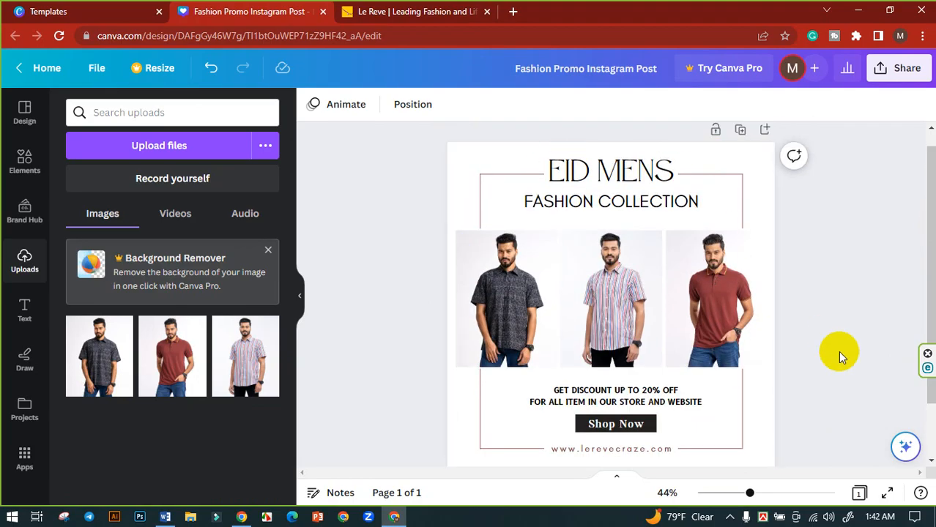
{"action": "scroll", "coordinate": [837, 351], "scroll_direction": "down", "scroll_amount": 2}
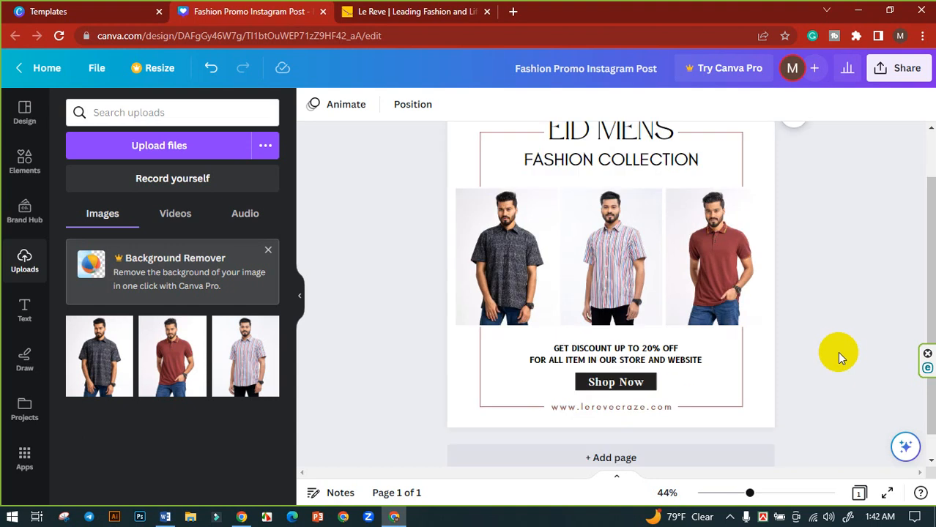
{"action": "scroll", "coordinate": [809, 353], "scroll_direction": "up", "scroll_amount": 2}
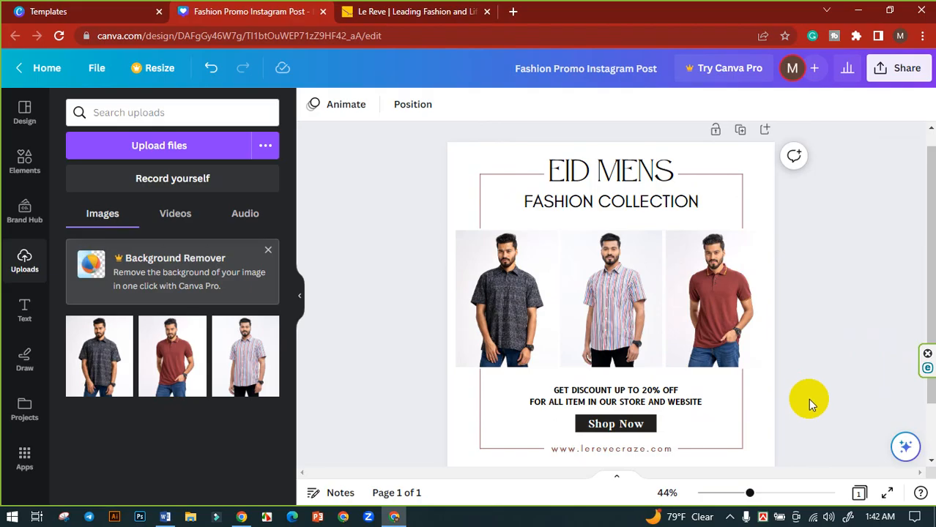
{"action": "left_click", "coordinate": [888, 69]}
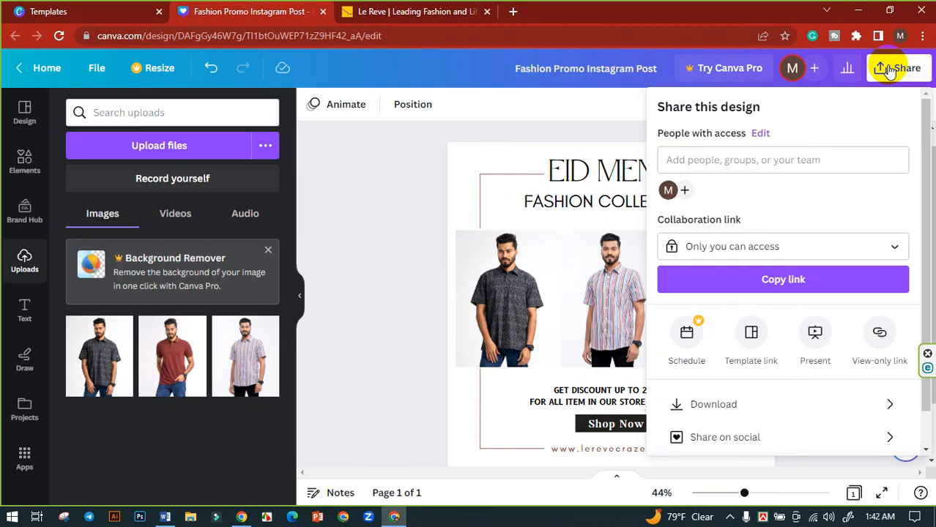
{"action": "scroll", "coordinate": [750, 330], "scroll_direction": "down", "scroll_amount": 1}
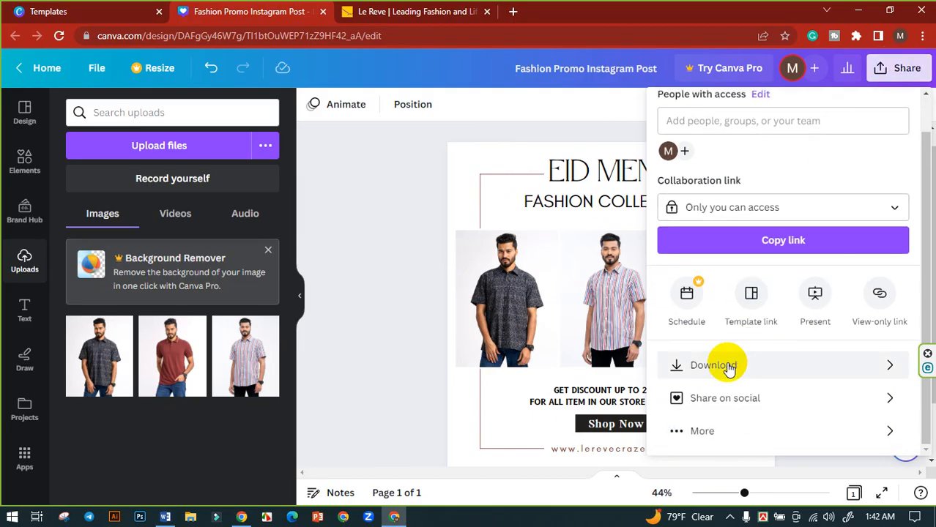
{"action": "left_click", "coordinate": [728, 366]}
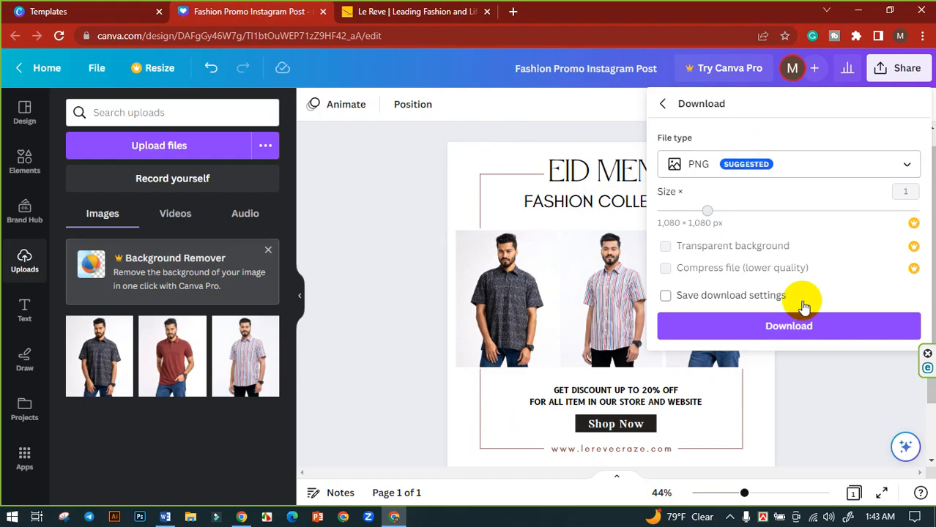
{"action": "left_click", "coordinate": [793, 326]}
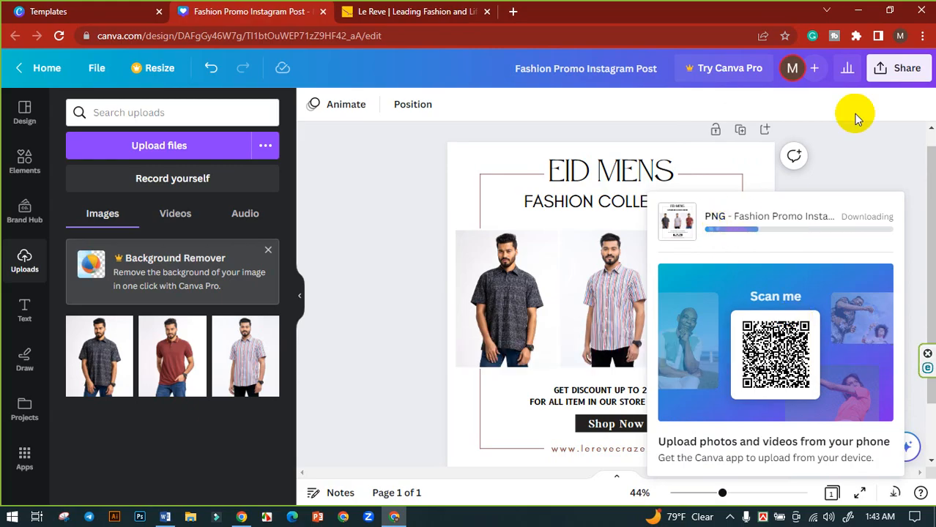
- Download the design again with the file type set to JPG
{"action": "left_click", "coordinate": [892, 72]}
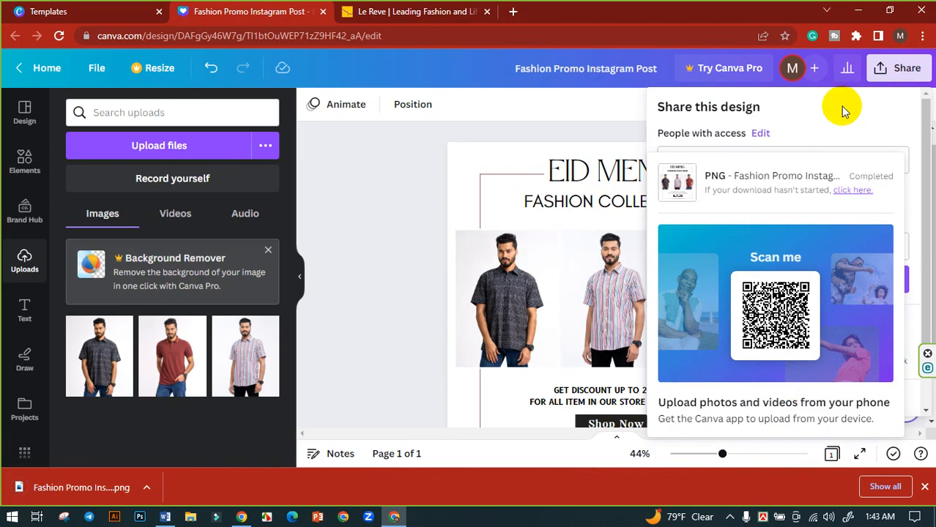
{"action": "left_click", "coordinate": [899, 73]}
{"action": "left_click", "coordinate": [899, 73]}
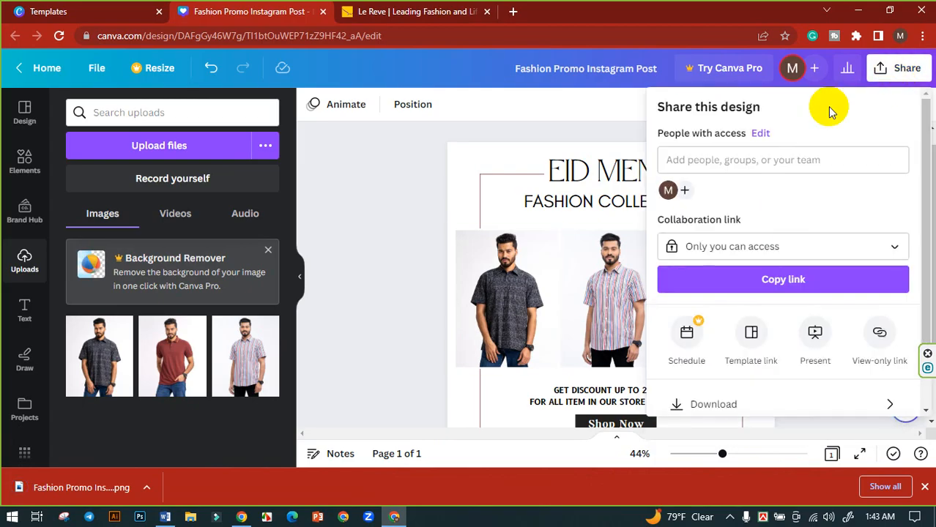
{"action": "scroll", "coordinate": [733, 329], "scroll_direction": "down", "scroll_amount": 2}
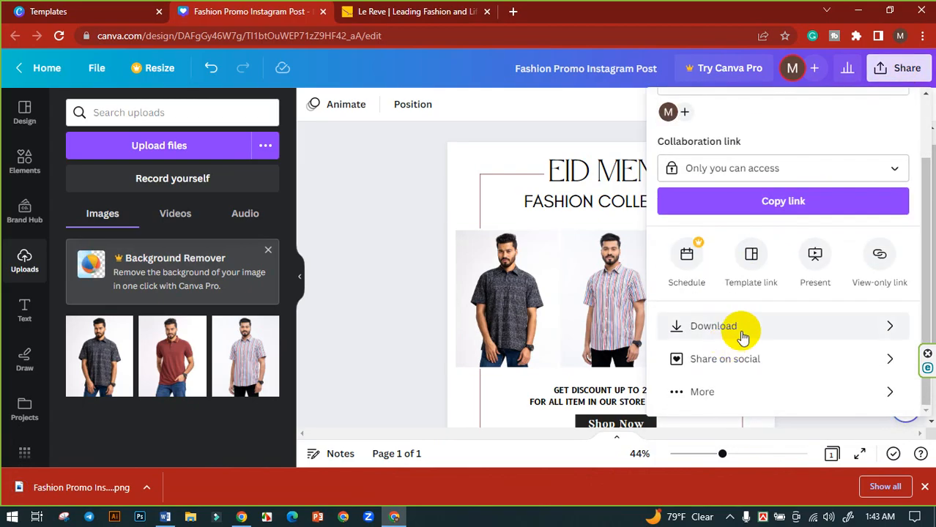
{"action": "left_click", "coordinate": [739, 330]}
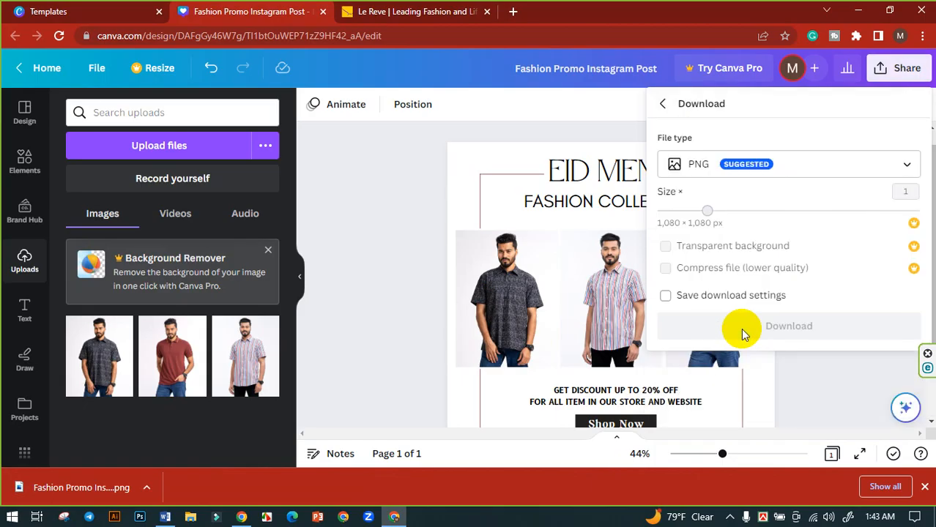
{"action": "left_click", "coordinate": [778, 166]}
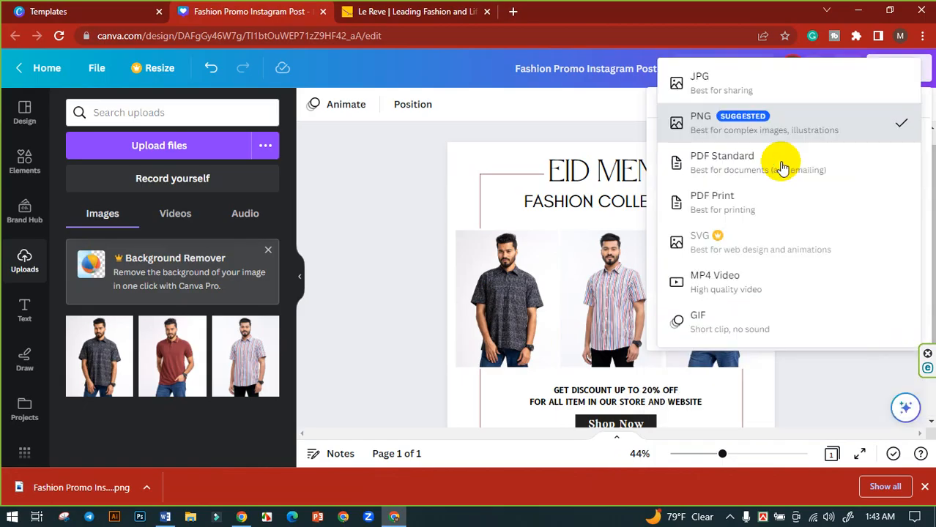
{"action": "left_click", "coordinate": [723, 87]}
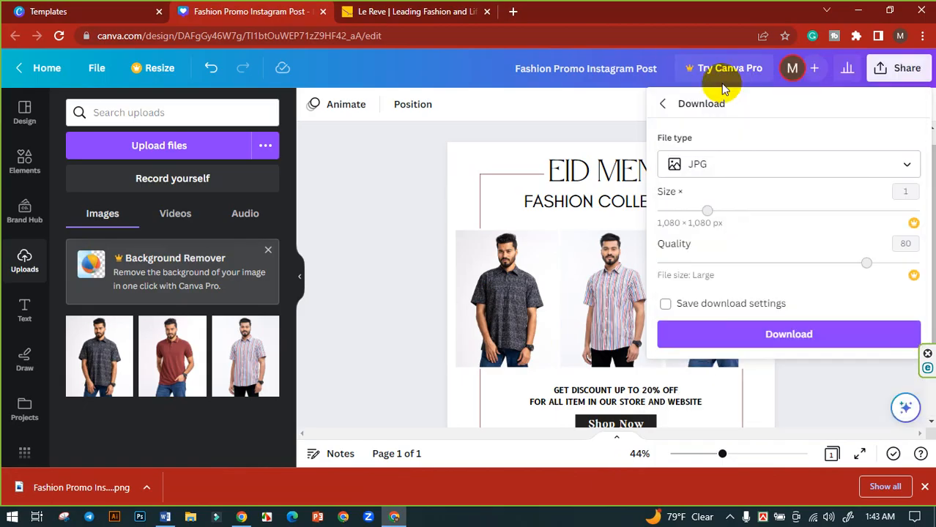
{"action": "left_click", "coordinate": [800, 335]}
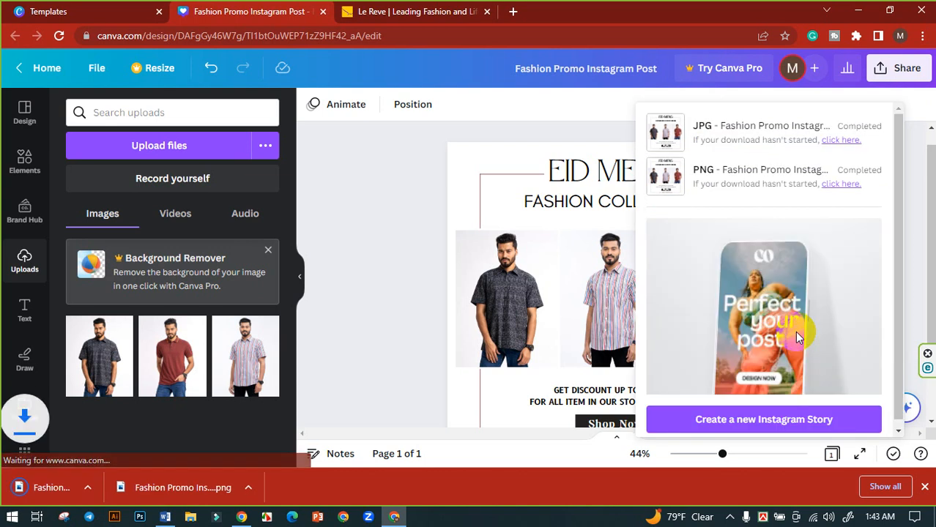
{"action": "left_click", "coordinate": [371, 207]}
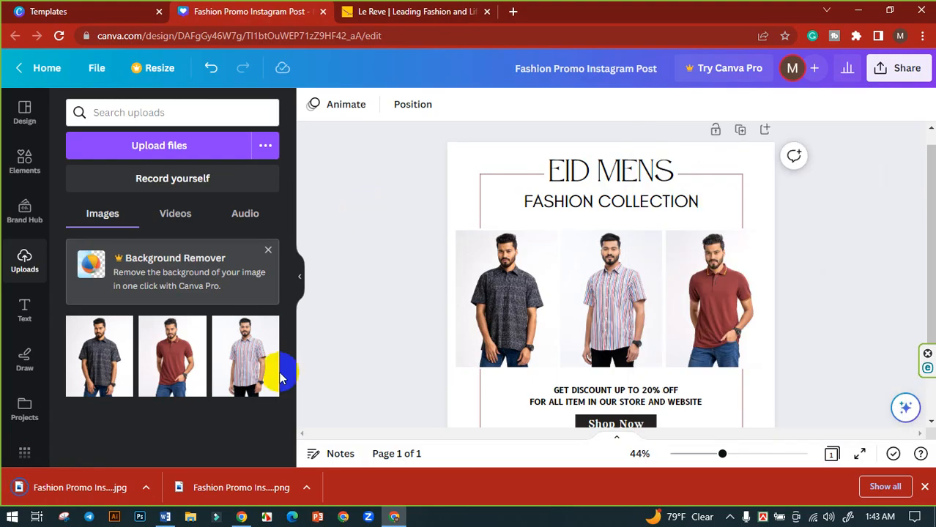
- Show the downloaded PNG in its folder and check the file sizes of the JPG and PNG versions
{"action": "left_click", "coordinate": [307, 489]}
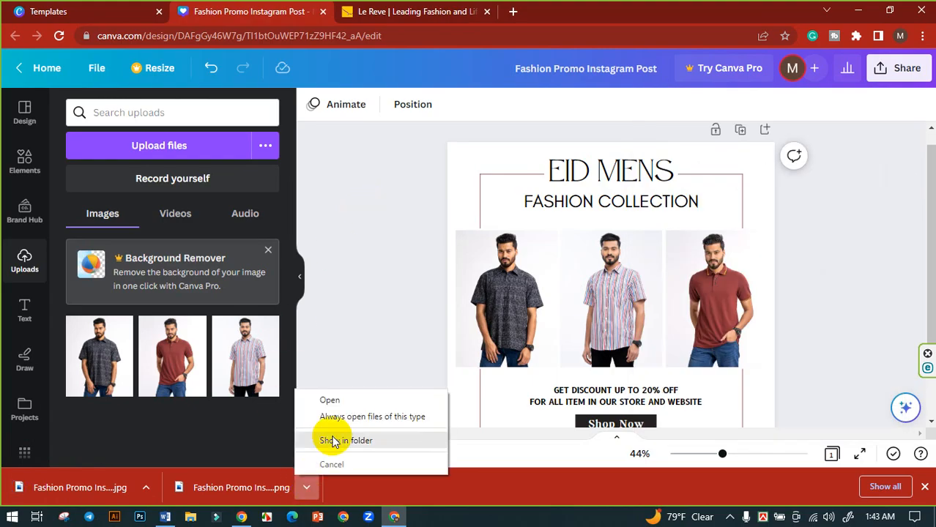
{"action": "left_click", "coordinate": [329, 438]}
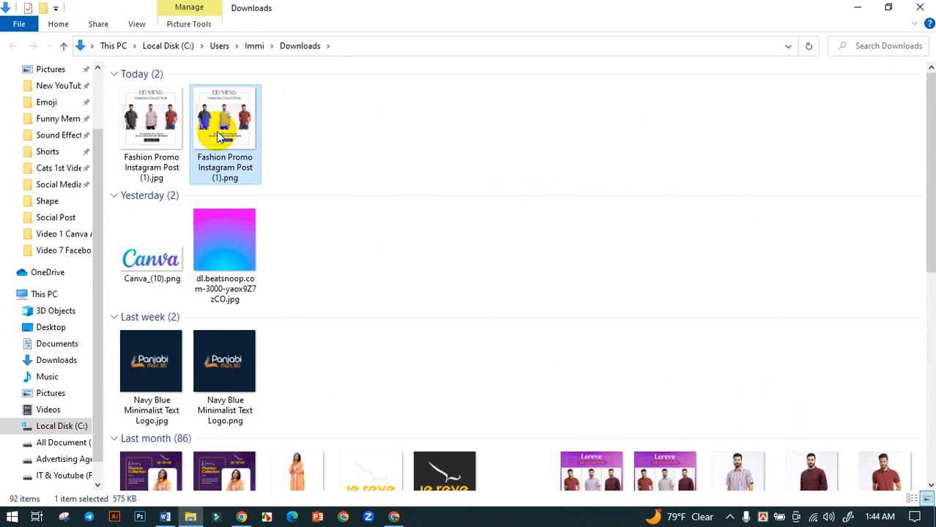
{"action": "left_click", "coordinate": [153, 126]}
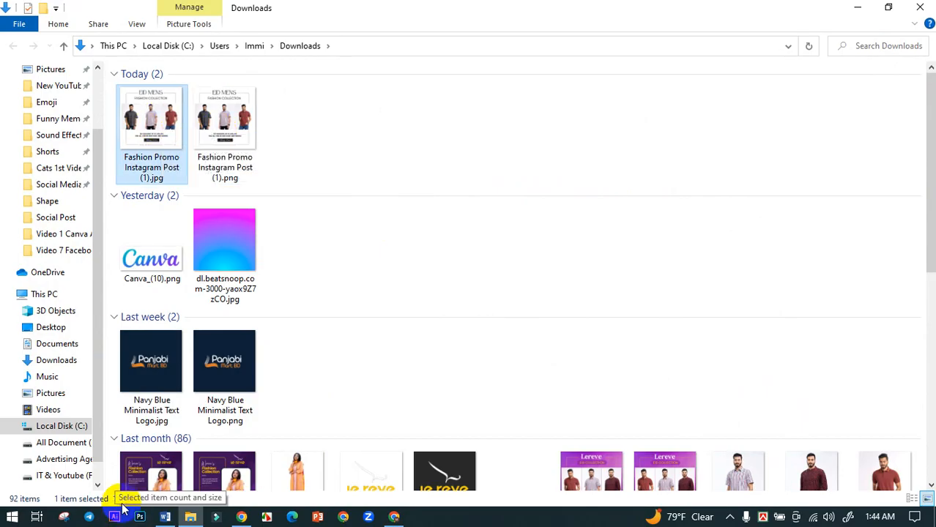
{"action": "left_click", "coordinate": [220, 155]}
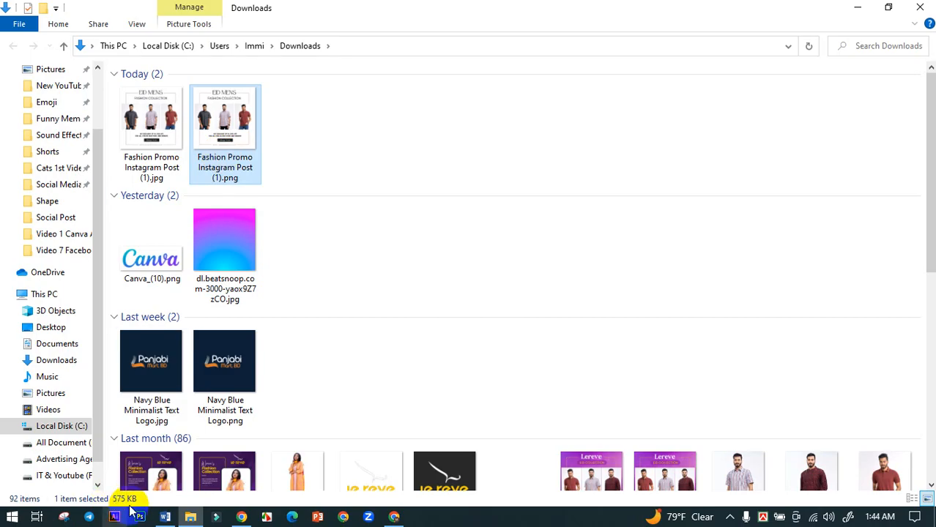
- Open Fashion Promo Instagram Post (1).png to inspect the exported post, and close the image viewer
{"action": "double_click", "coordinate": [216, 129]}
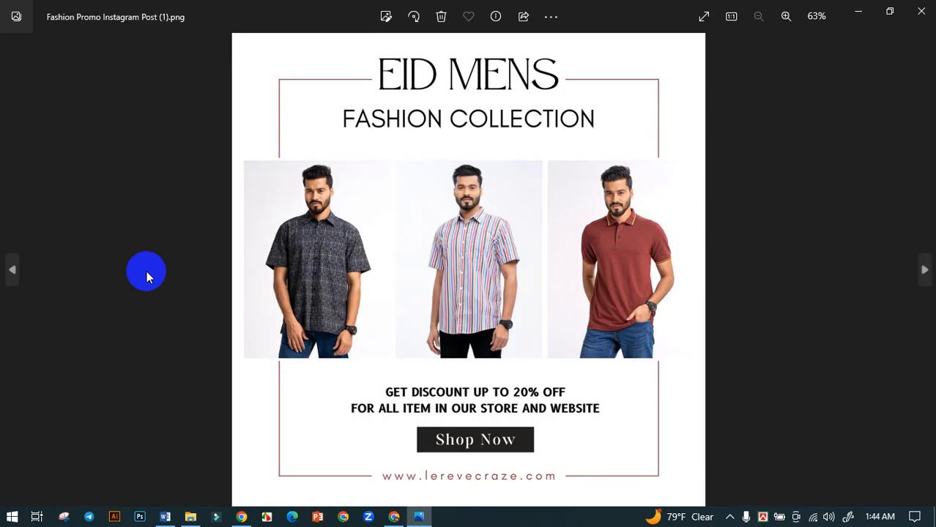
{"action": "key", "text": "Left"}
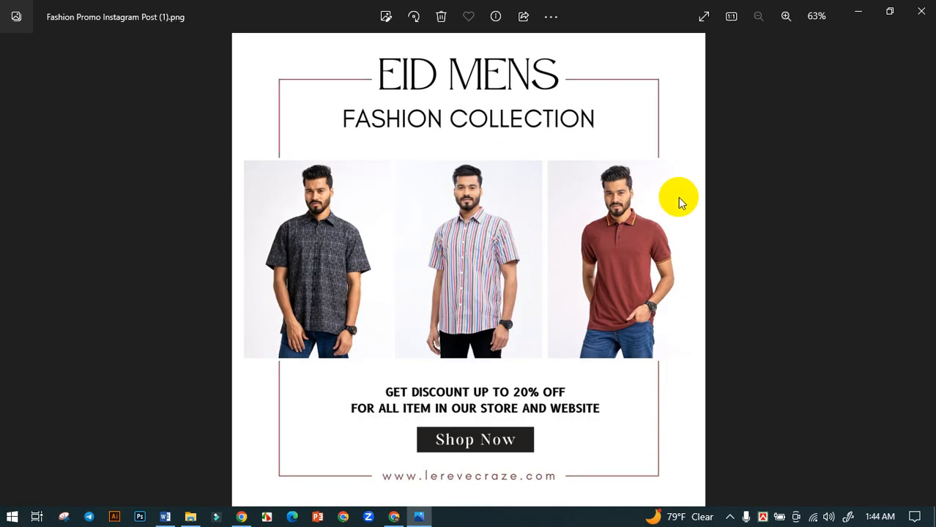
{"action": "left_click", "coordinate": [929, 9]}
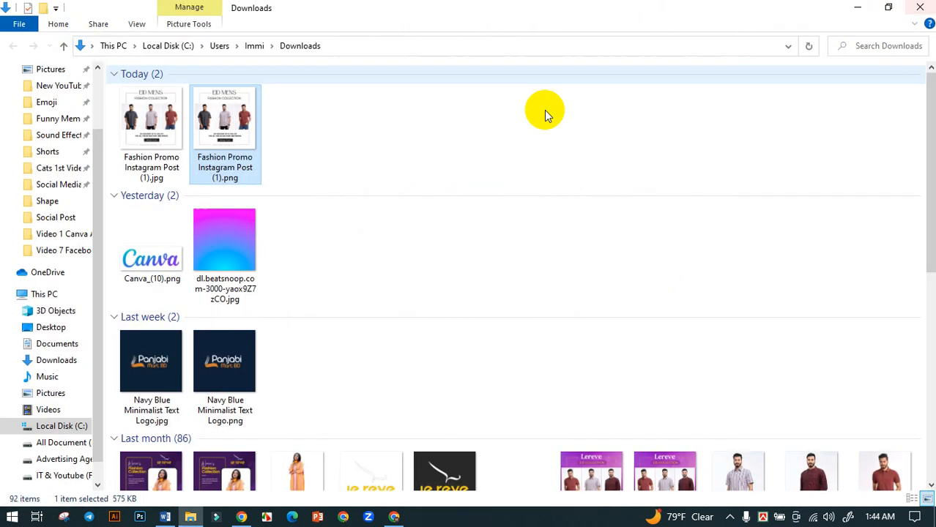
- Compare the JPG and PNG file sizes once more, view the PNG again, and return to the Canva design
{"action": "left_click", "coordinate": [163, 119]}
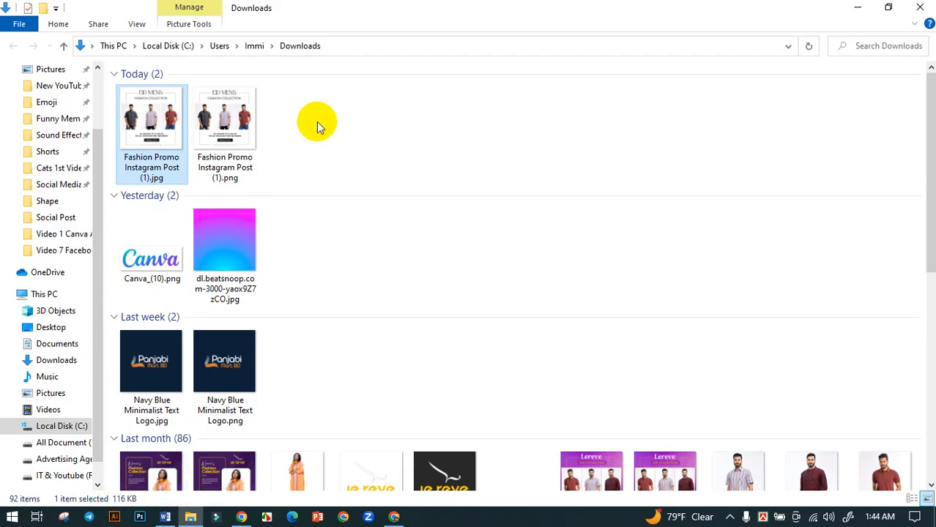
{"action": "left_click", "coordinate": [229, 134]}
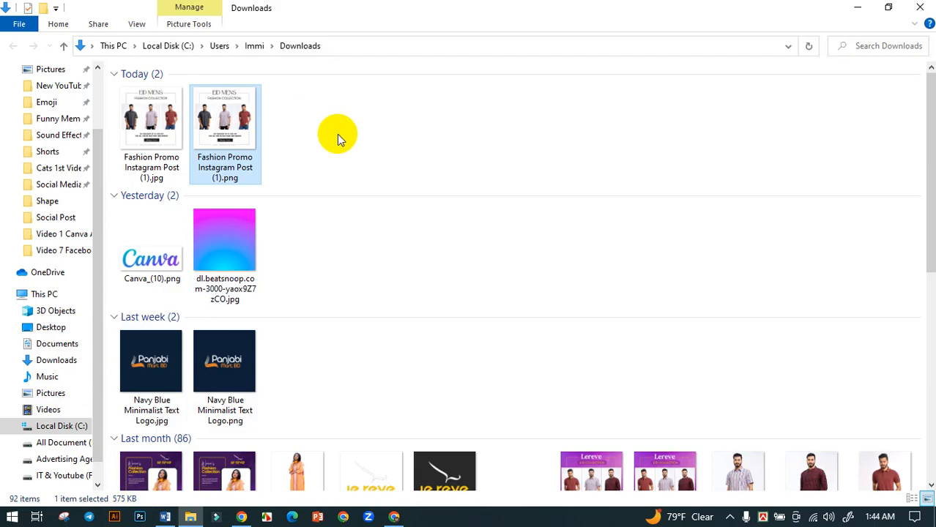
{"action": "double_click", "coordinate": [229, 123]}
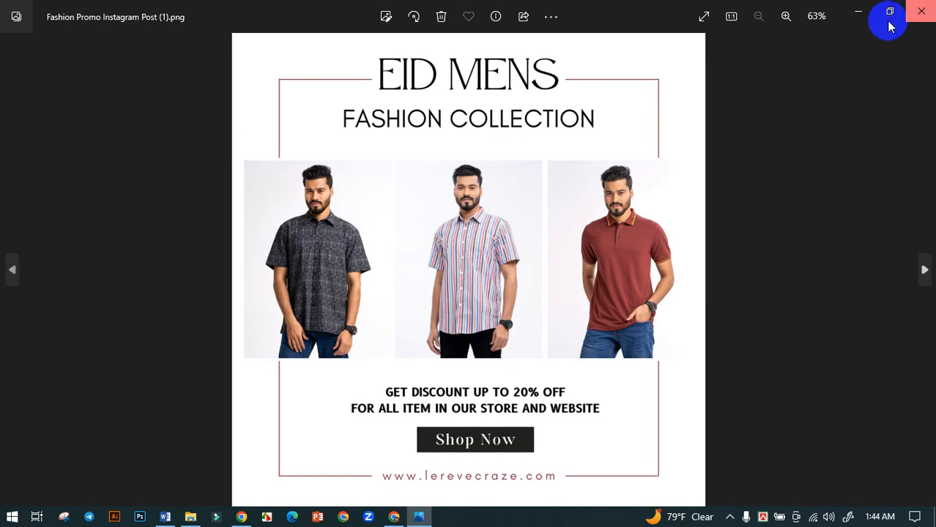
{"action": "left_click", "coordinate": [921, 11]}
{"action": "left_click", "coordinate": [394, 517]}
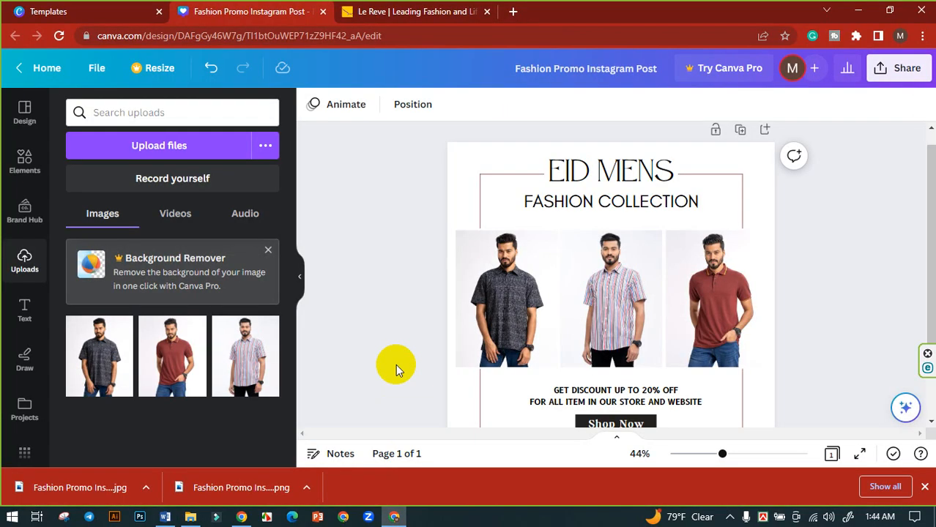